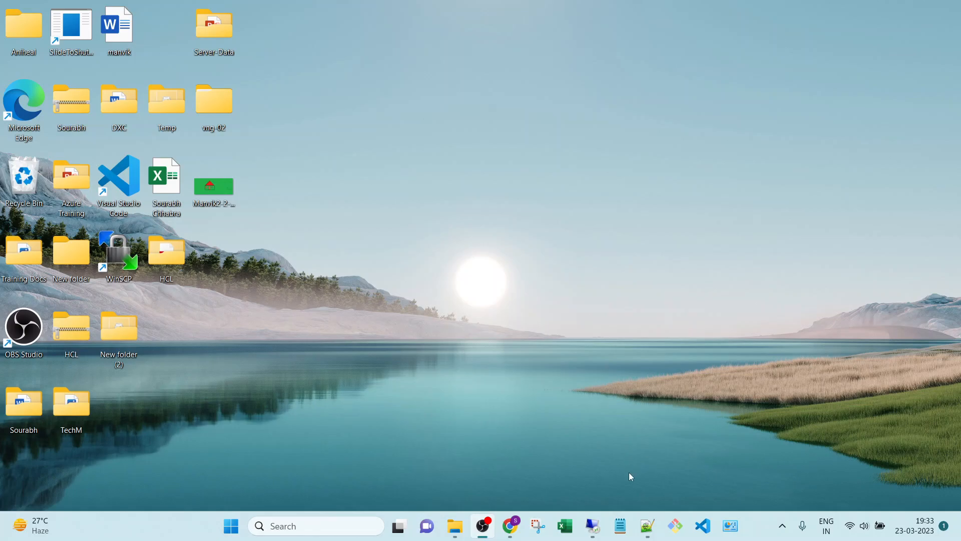
# - Switch to the Azure portal home page listing Azure services and recent resources
pyautogui.moveTo(521, 528)
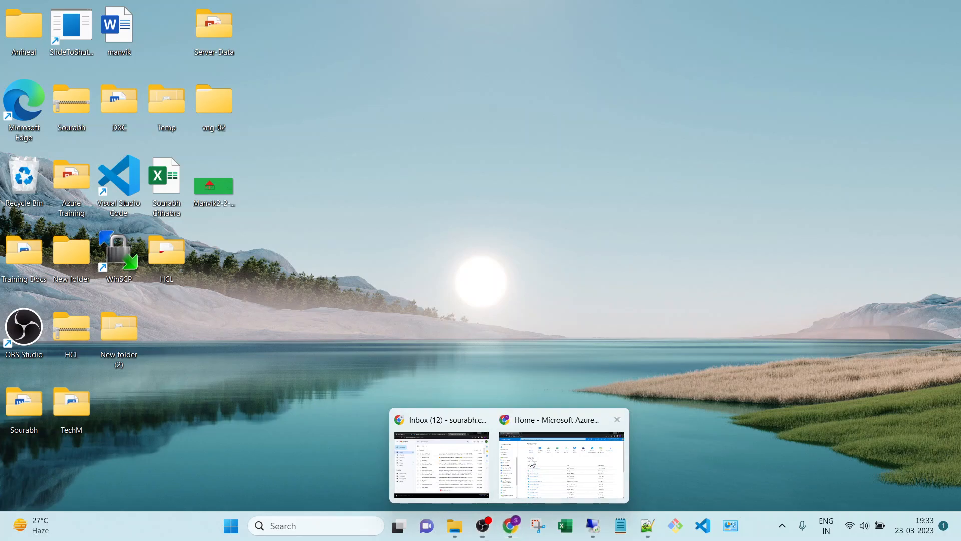
pyautogui.click(545, 421)
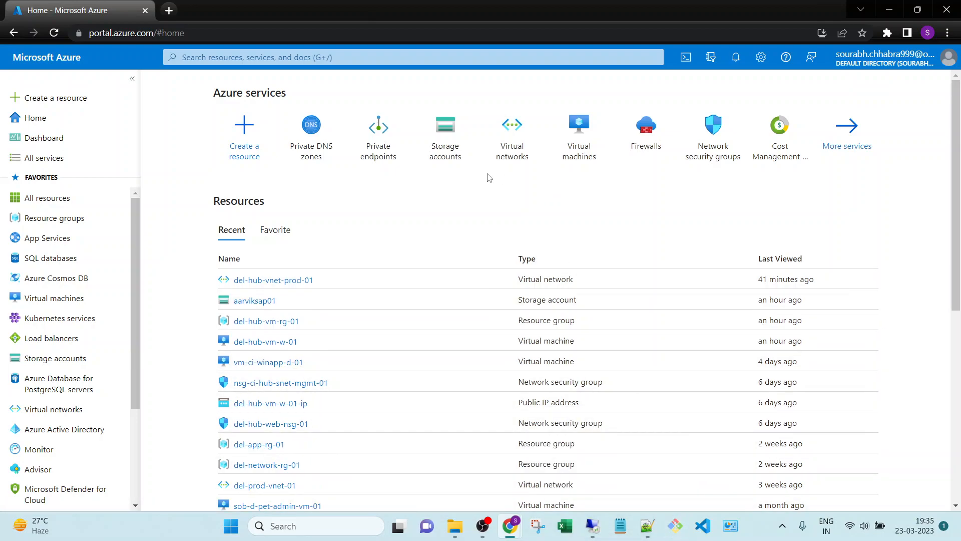
# - Open storage account aarviksap01 from Storage accounts and collapse the side panes for a wider view
pyautogui.click(449, 158)
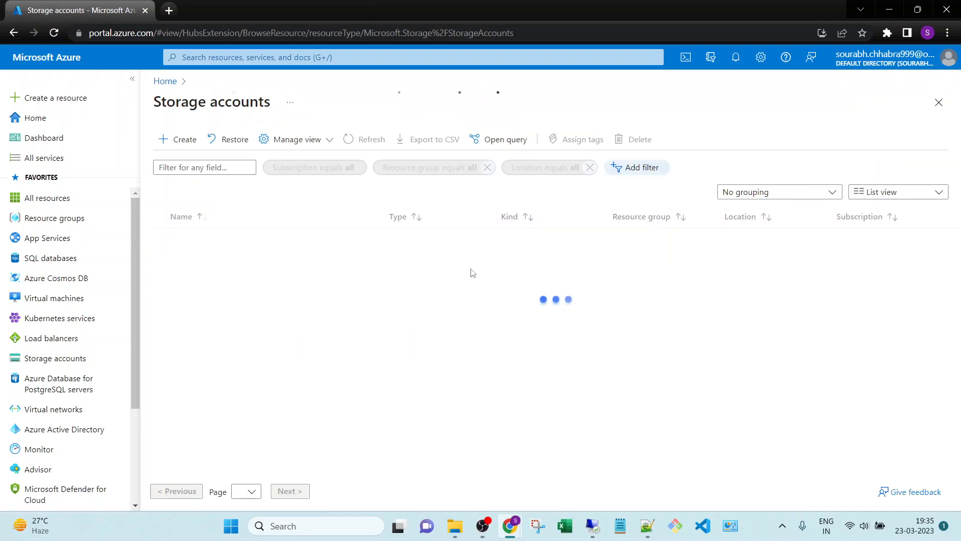
pyautogui.click(207, 239)
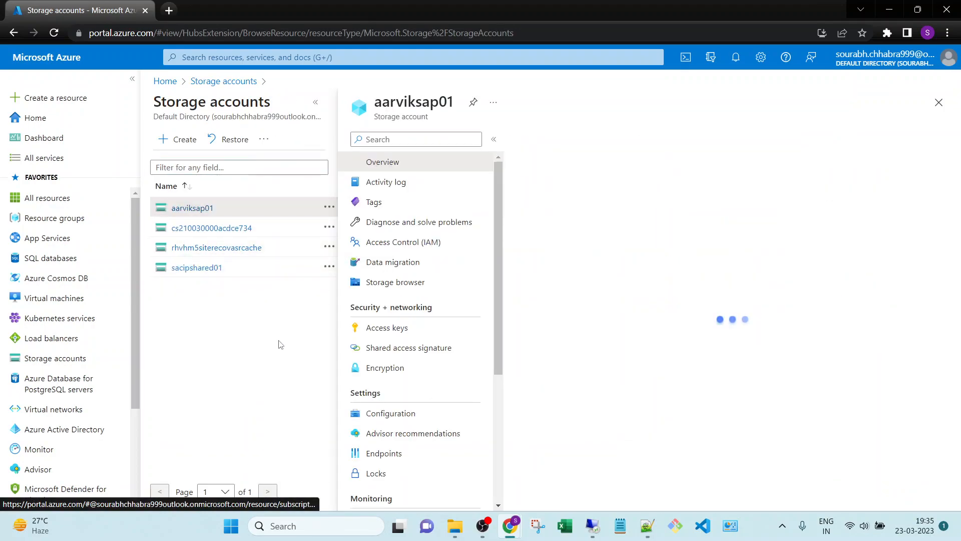
pyautogui.click(316, 102)
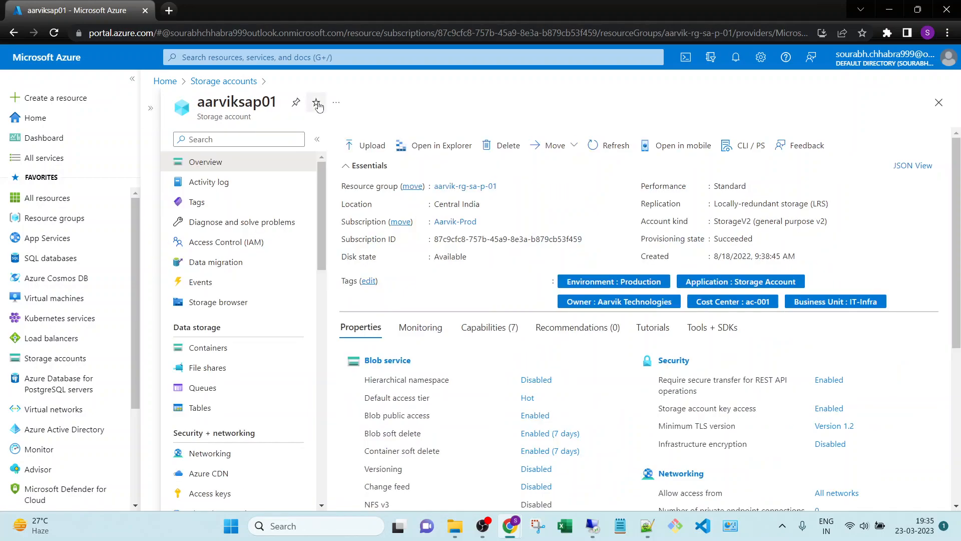
pyautogui.click(134, 80)
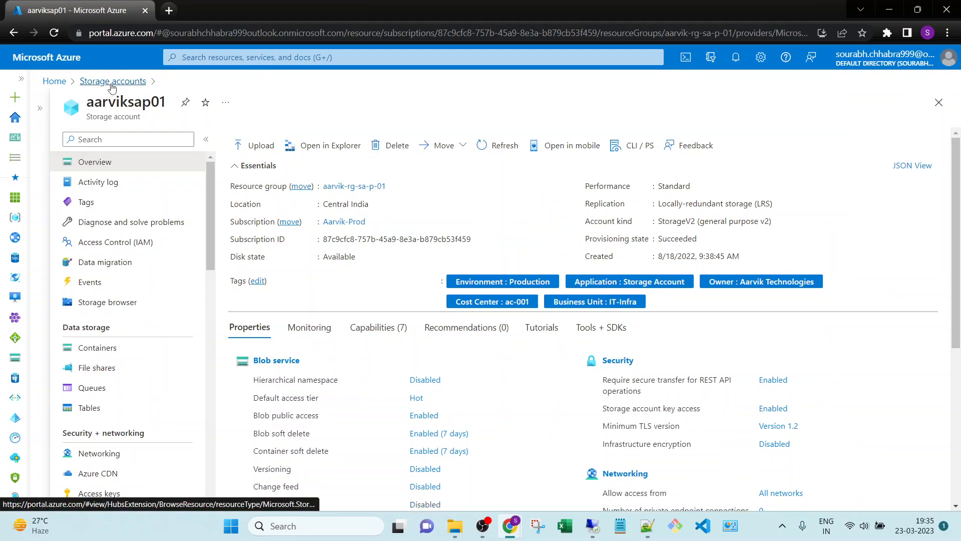
pyautogui.scroll(-3, 122, 341)
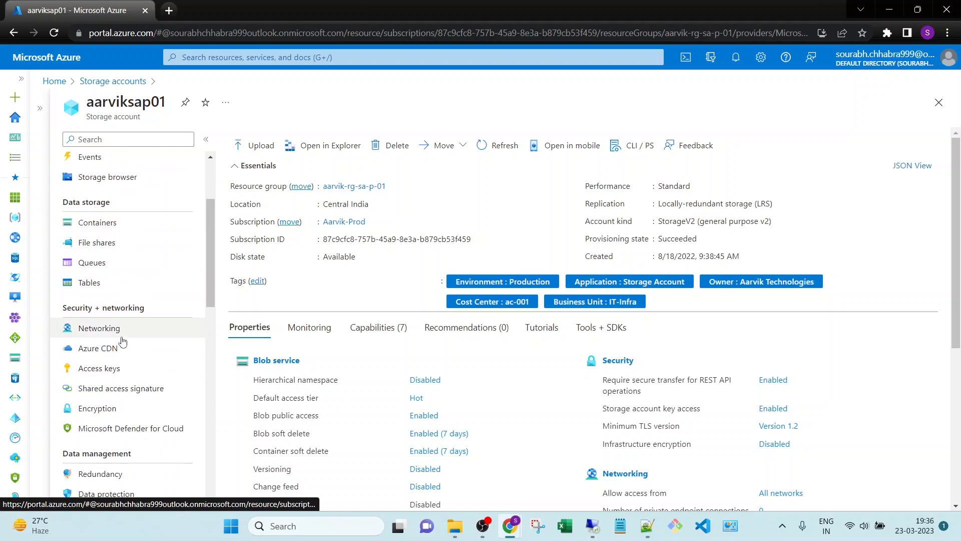
# - Set aarviksap01 public access to selected virtual networks and IPs, then view private endpoint connections
pyautogui.click(113, 332)
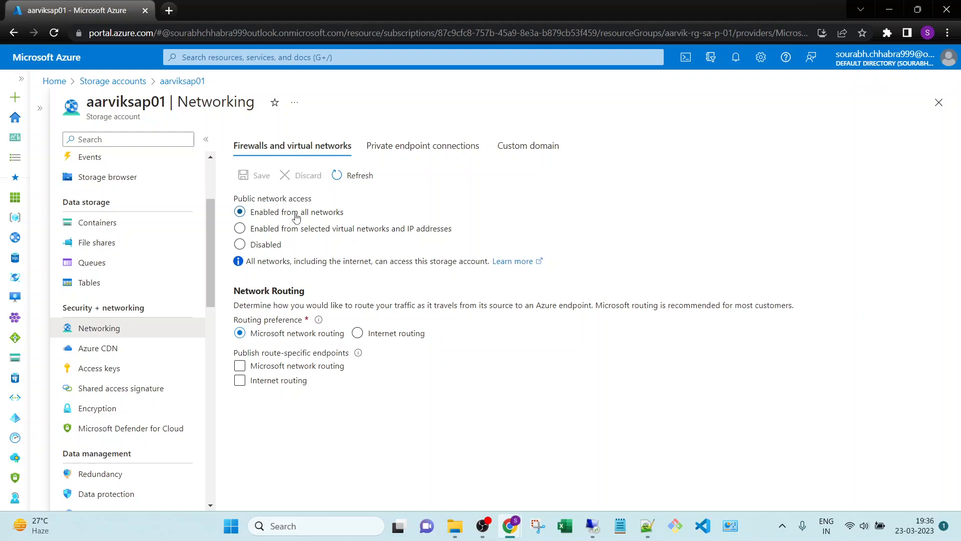
pyautogui.click(240, 229)
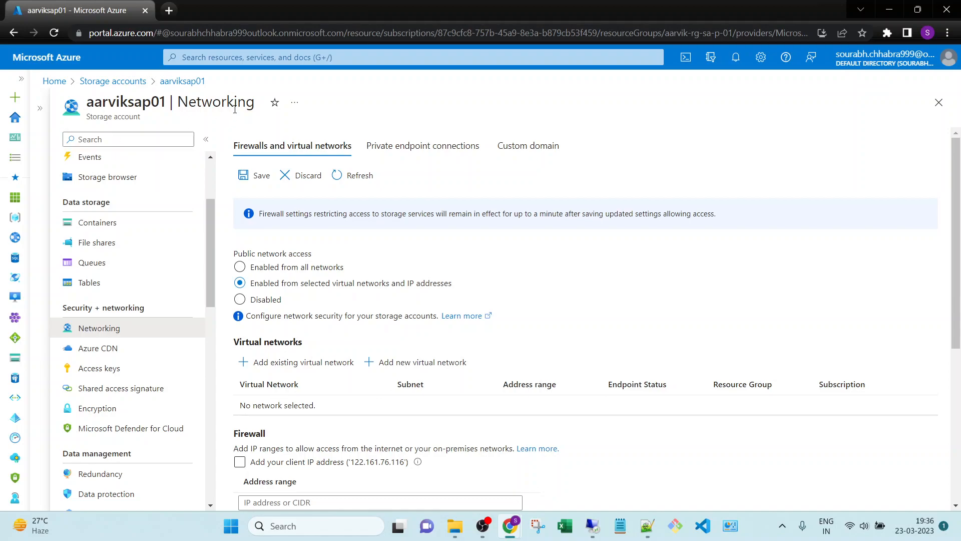
pyautogui.click(444, 147)
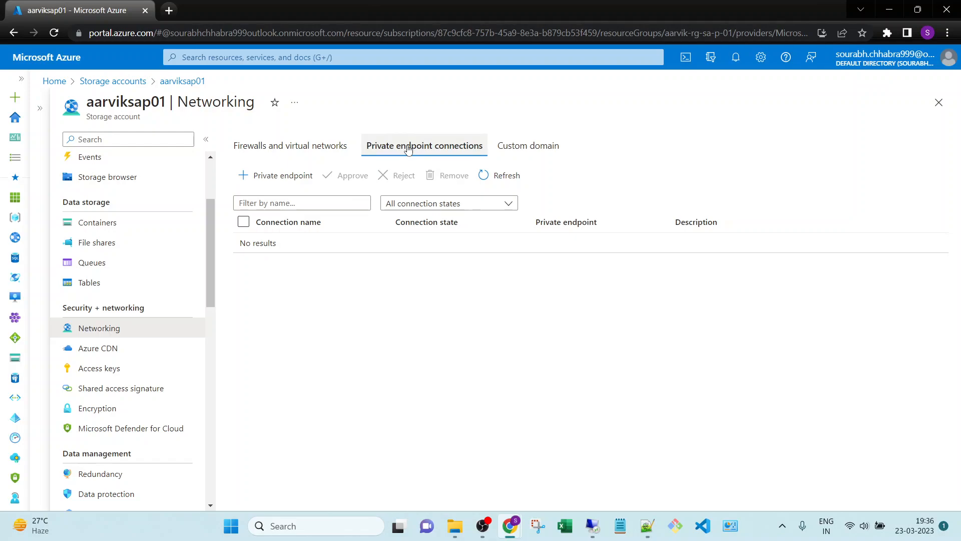
# - Return aarviksap01 public network access to Enabled from all networks, then view private endpoint connections
pyautogui.click(304, 150)
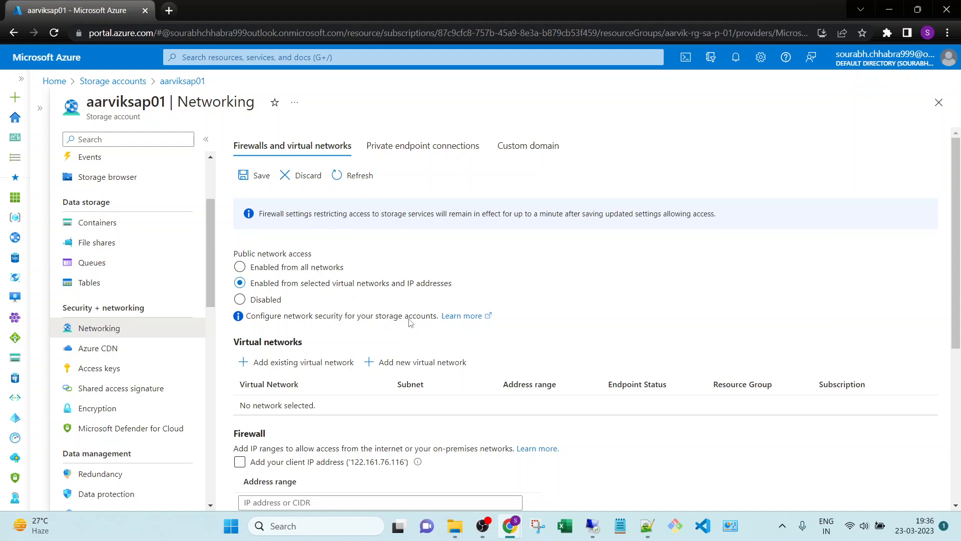
pyautogui.scroll(-3, 409, 322)
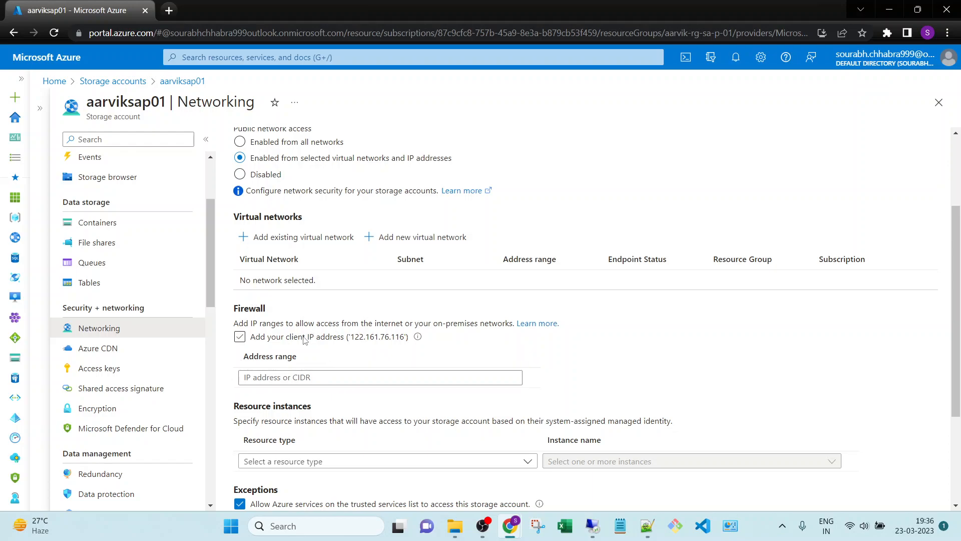
pyautogui.moveTo(408, 337); pyautogui.dragTo(347, 343)
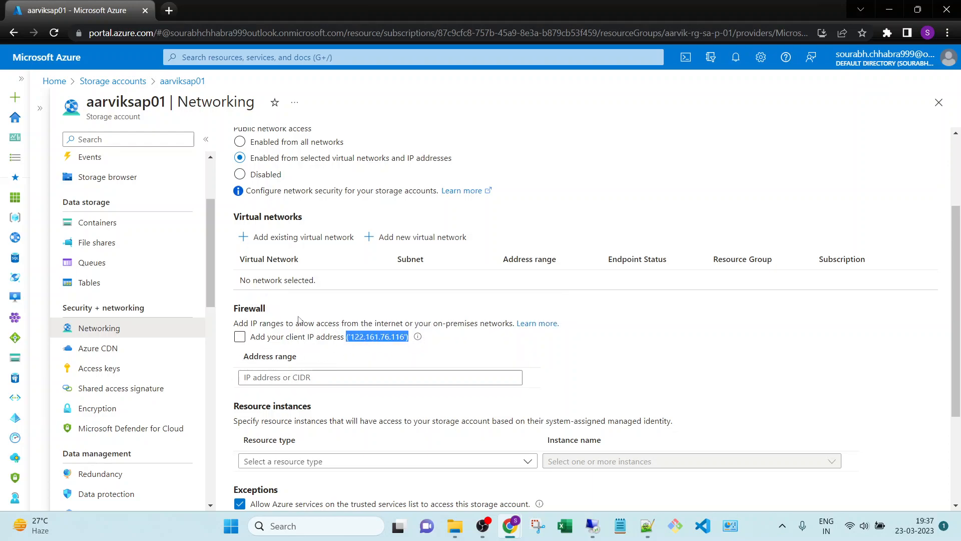
pyautogui.click(359, 341)
pyautogui.scroll(2, 361, 342)
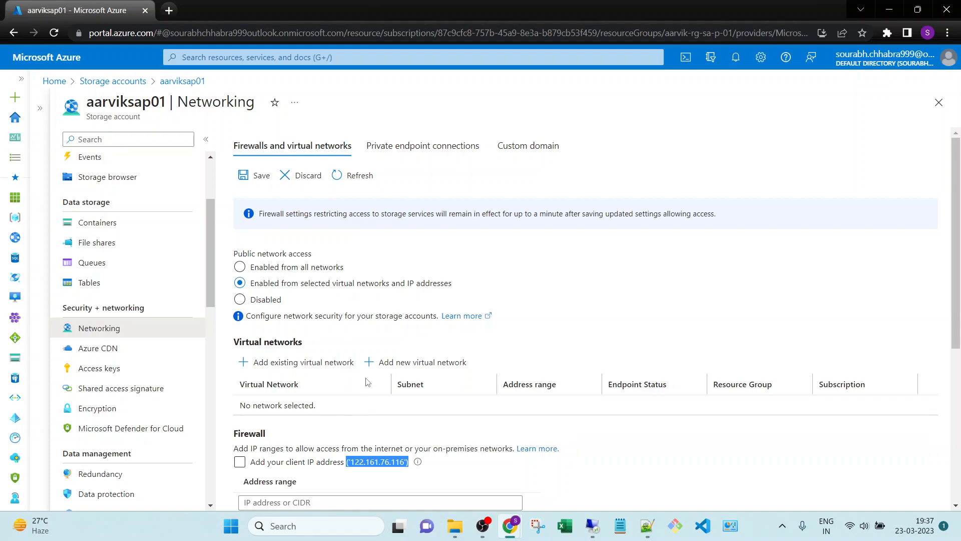
pyautogui.click(239, 268)
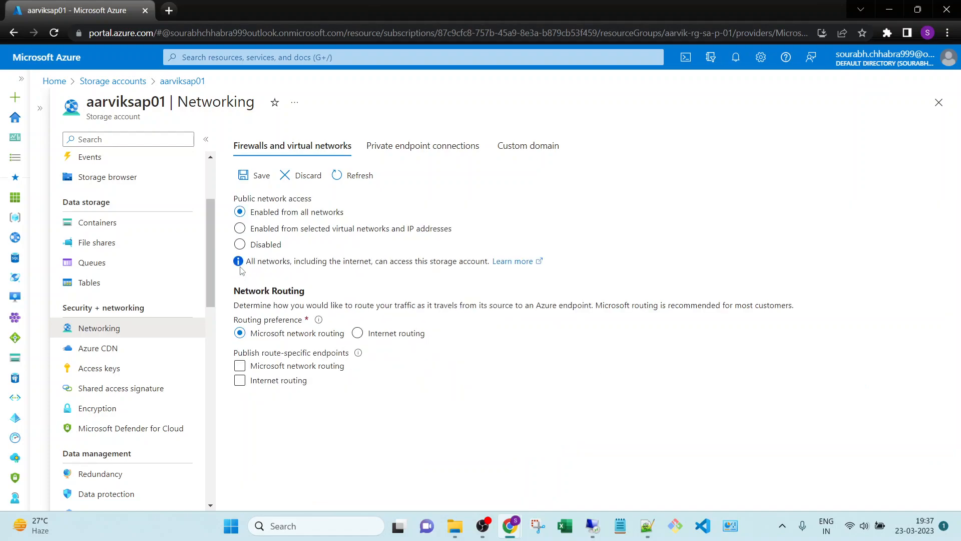
pyautogui.click(406, 147)
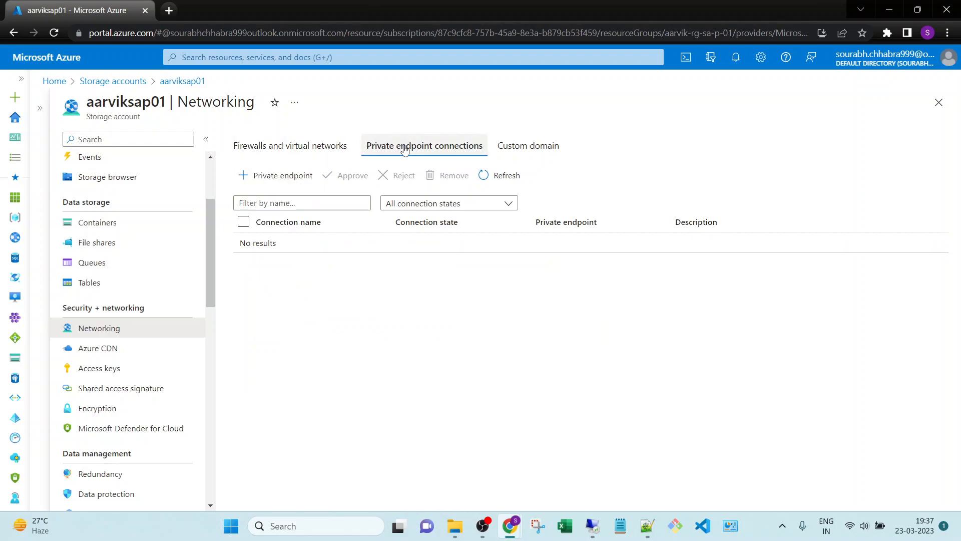
# - Start a new private endpoint named del-hub-sa-private-enpoint-01 in region Central India
pyautogui.click(286, 175)
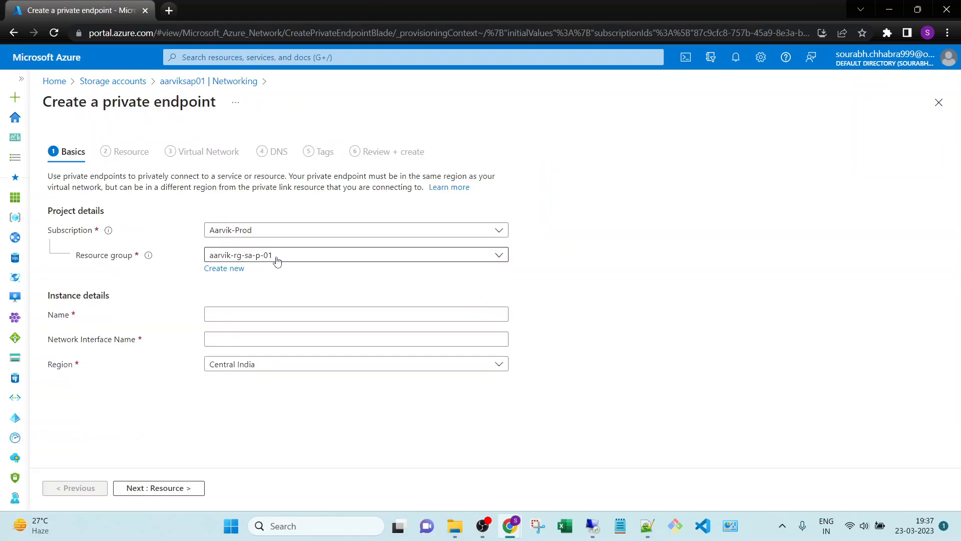
pyautogui.click(260, 317)
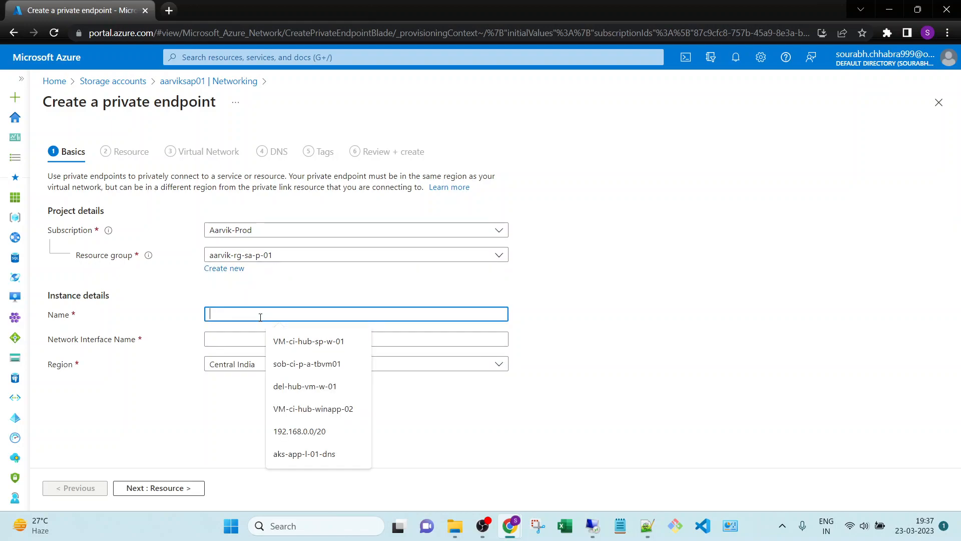
pyautogui.write('del')
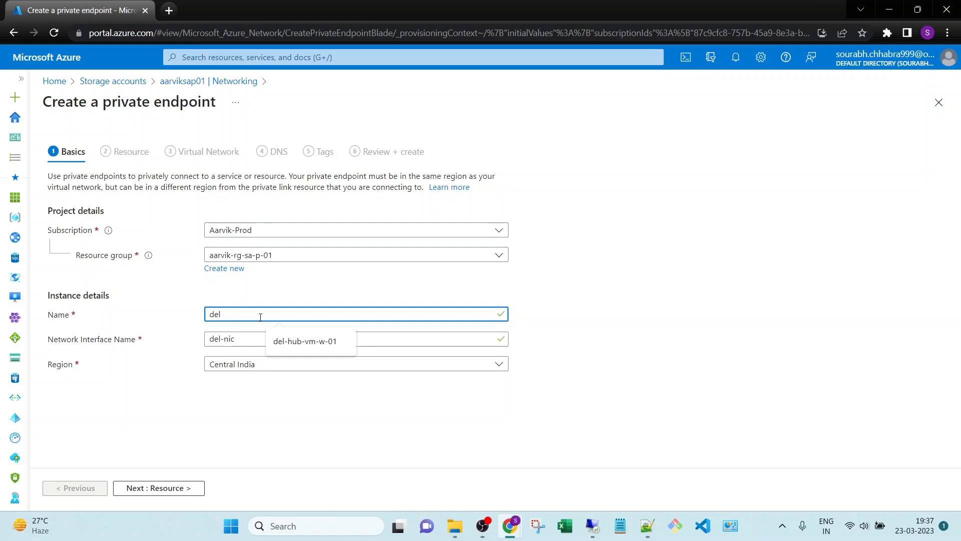
pyautogui.write('hub')
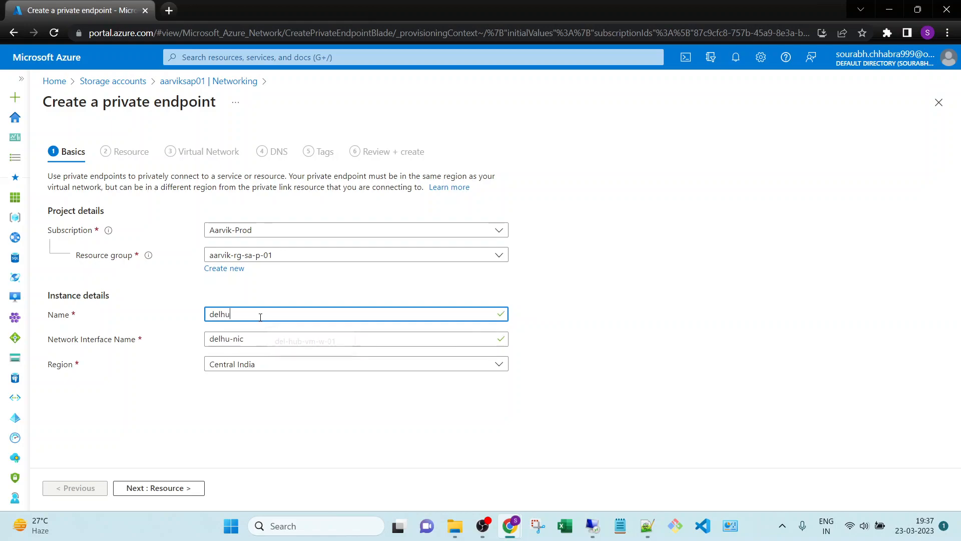
pyautogui.press('BackSpace')
pyautogui.press('BackSpace')
pyautogui.press('BackSpace')
pyautogui.write('-hub-sa')
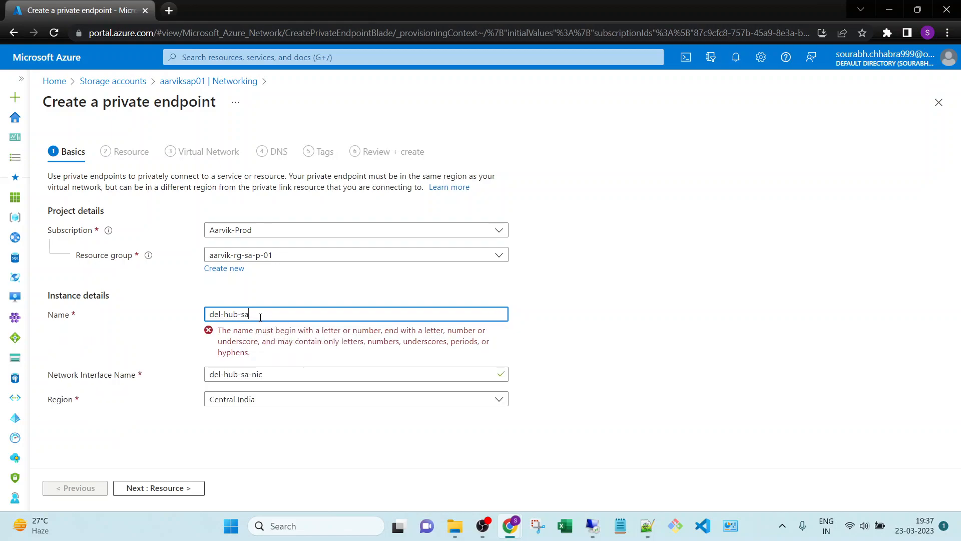
pyautogui.write('-priva')
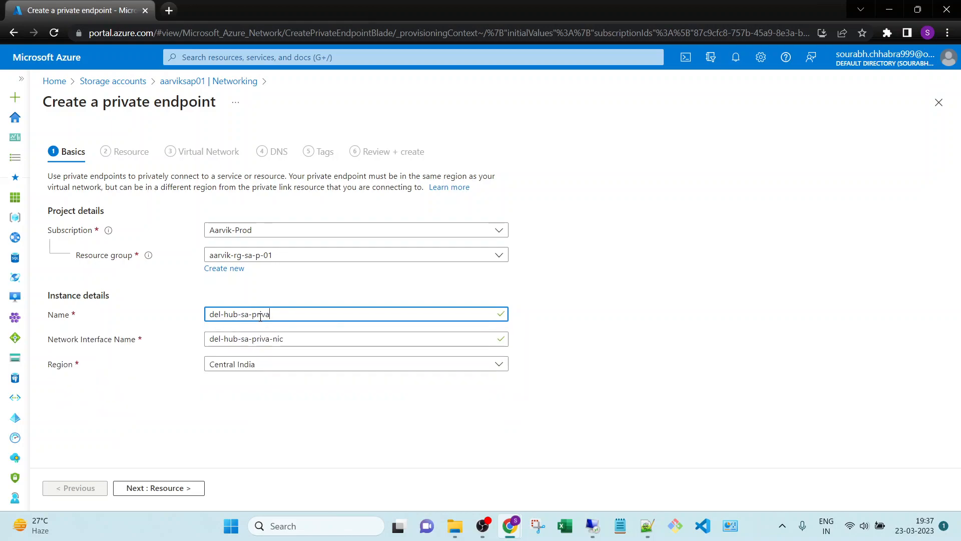
pyautogui.write('te-enp')
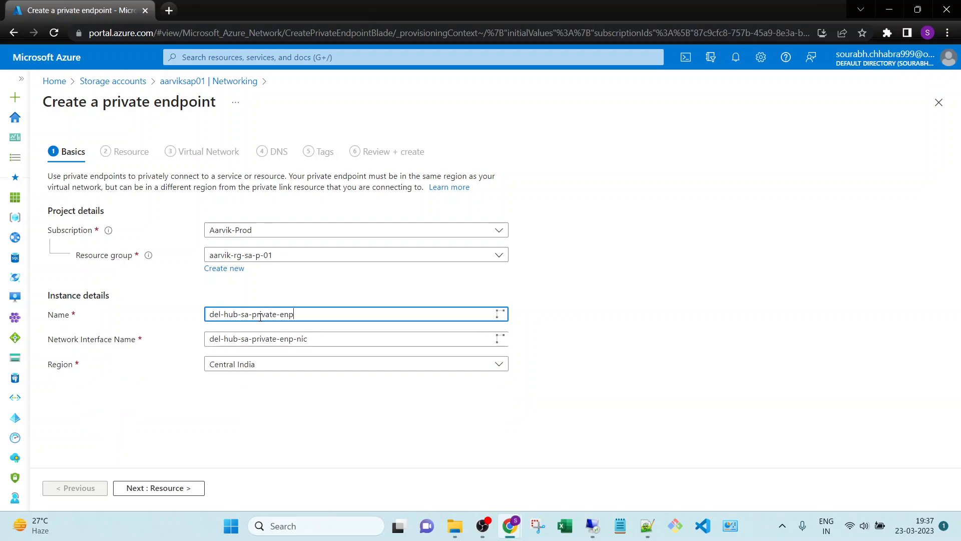
pyautogui.write('oint-01')
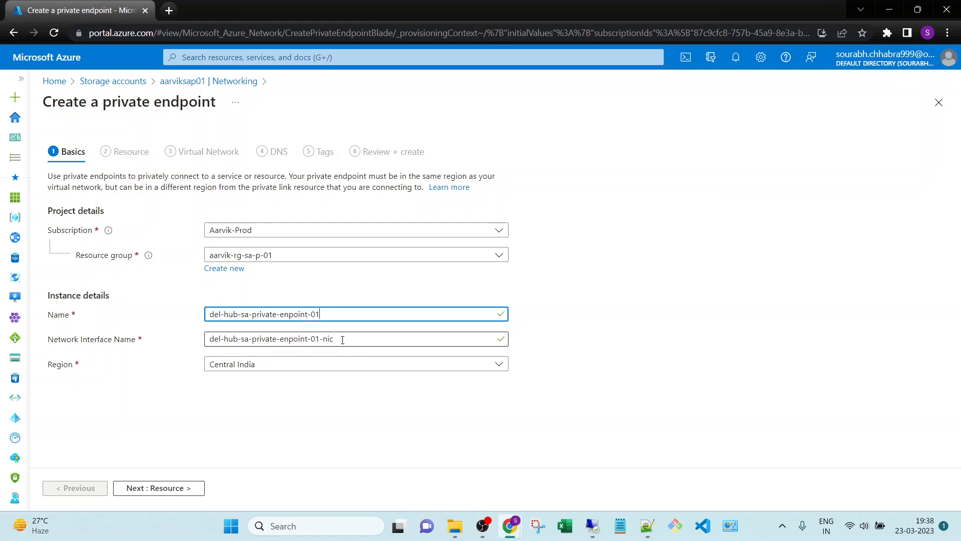
pyautogui.moveTo(147, 340); pyautogui.dragTo(48, 345)
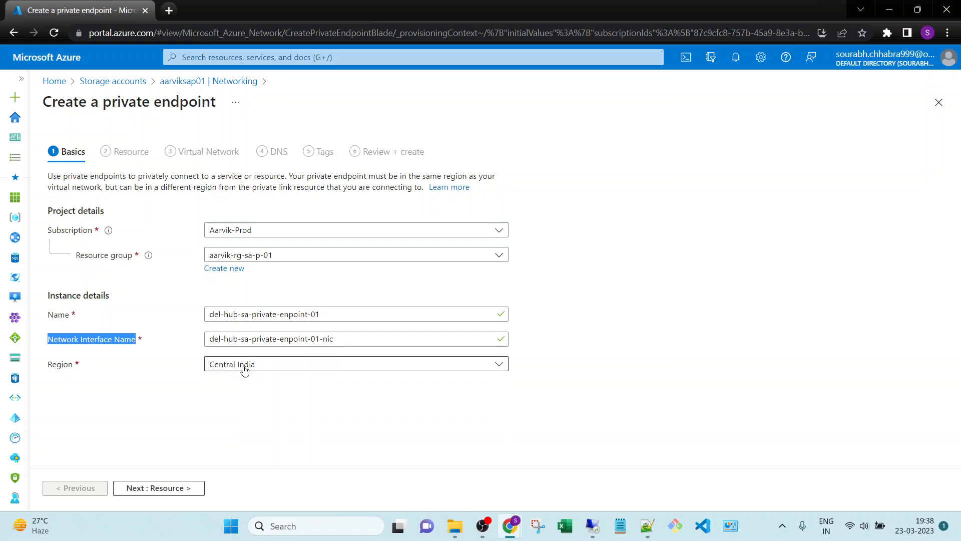
# - Set the endpoint's target sub-resource to blob on the Resource step
pyautogui.click(161, 492)
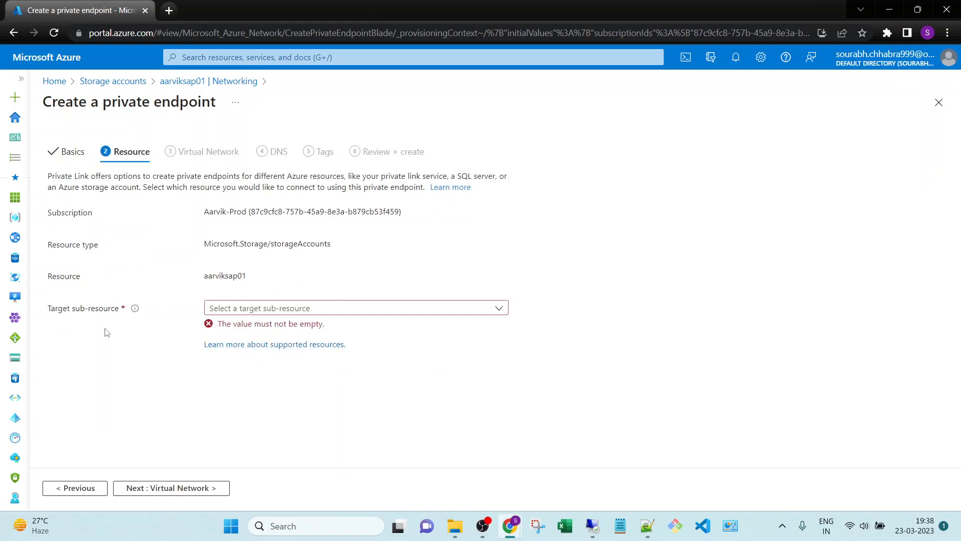
pyautogui.click(277, 315)
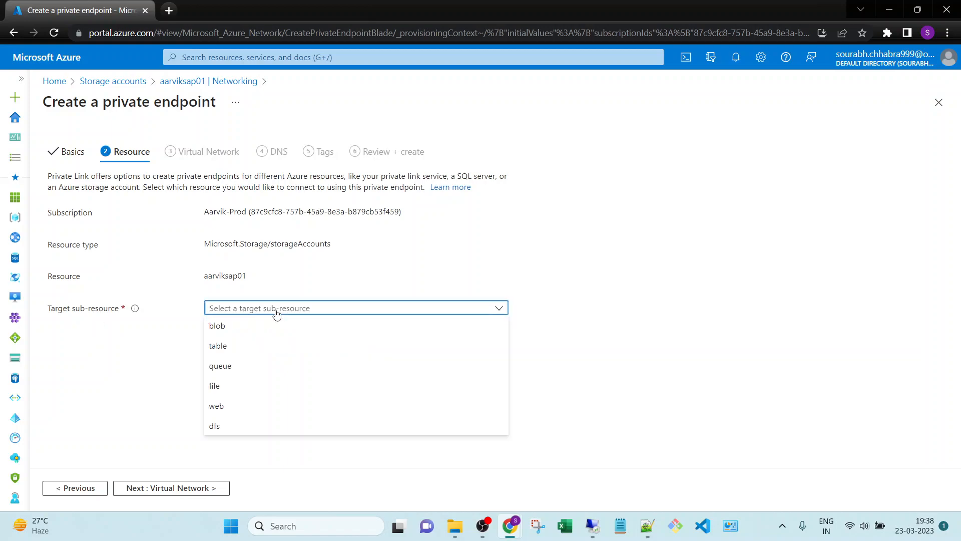
pyautogui.click(233, 334)
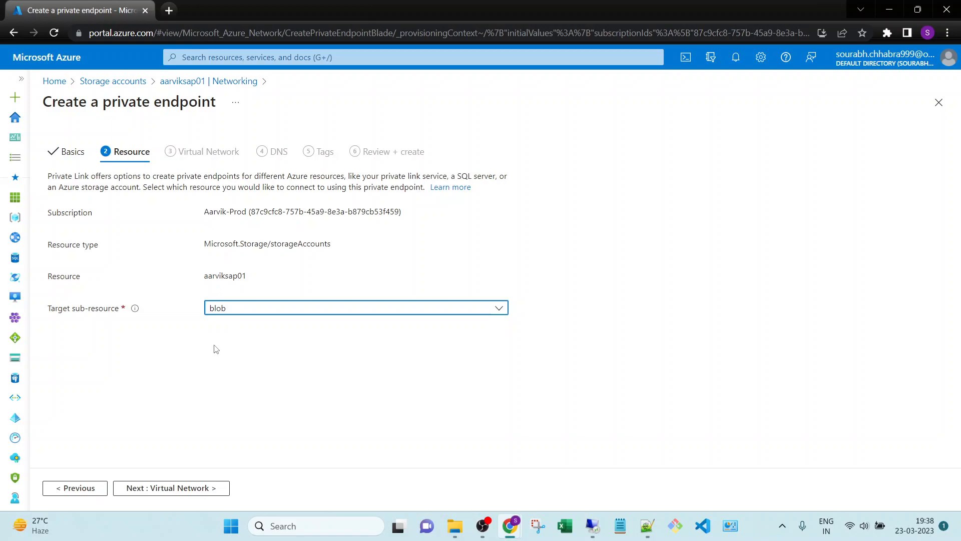
pyautogui.click(192, 487)
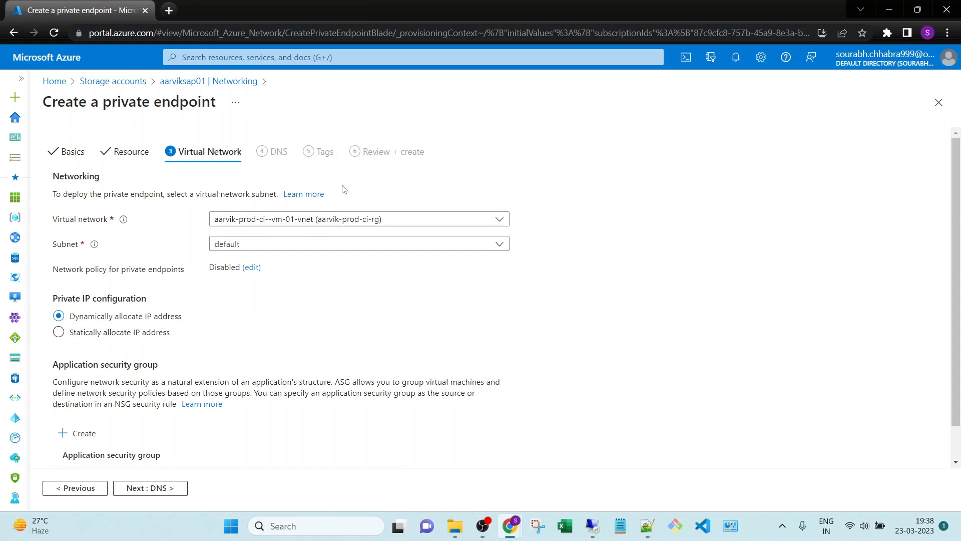
# - Place the endpoint in del-hub-vnet-prod-01, subnet del-hub-snet-prod-web-01, with dynamic IP allocation
pyautogui.click(277, 223)
pyautogui.write('del')
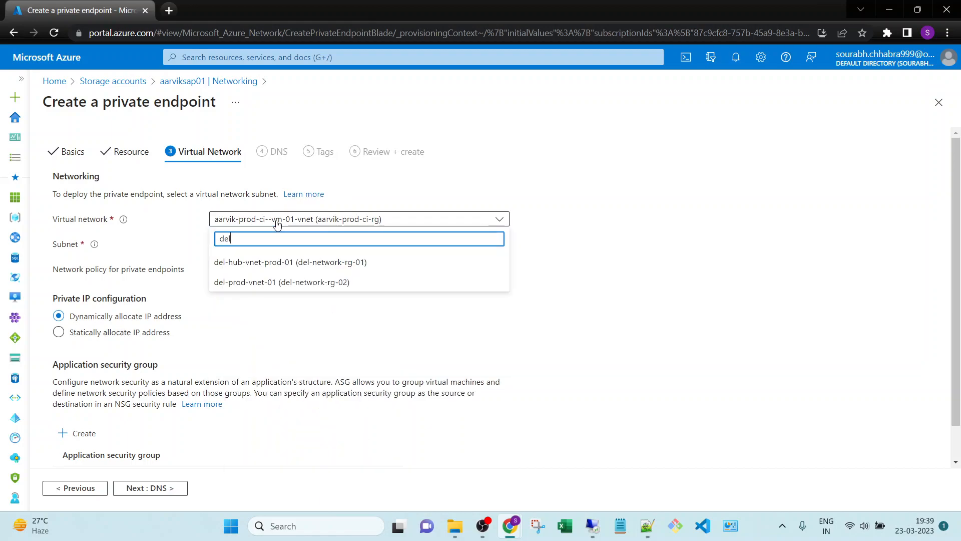
pyautogui.click(267, 262)
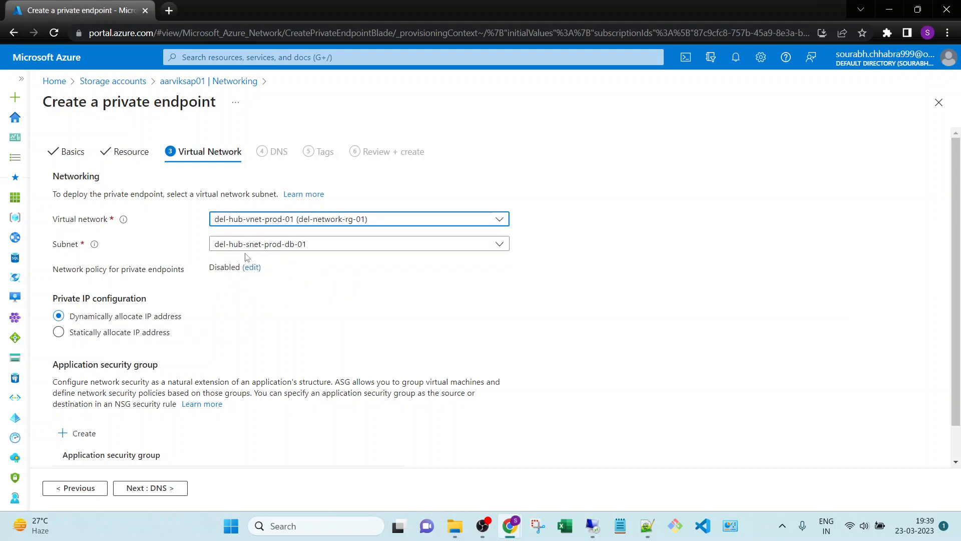
pyautogui.click(300, 245)
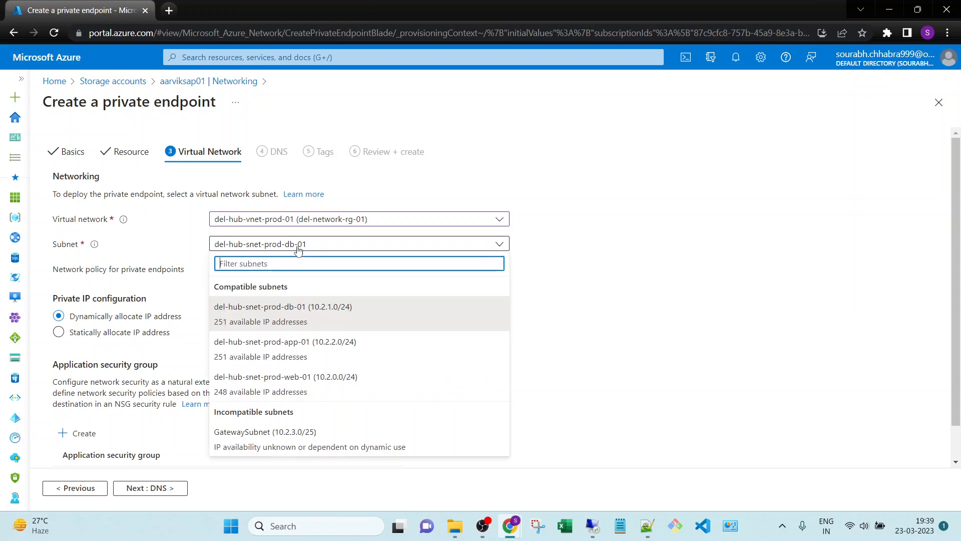
pyautogui.click(308, 392)
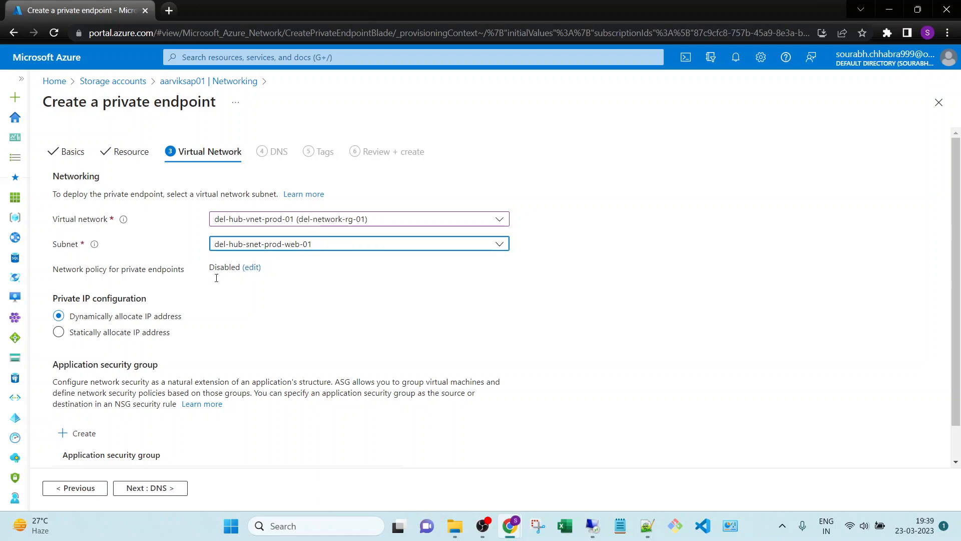
pyautogui.moveTo(171, 333); pyautogui.dragTo(53, 301)
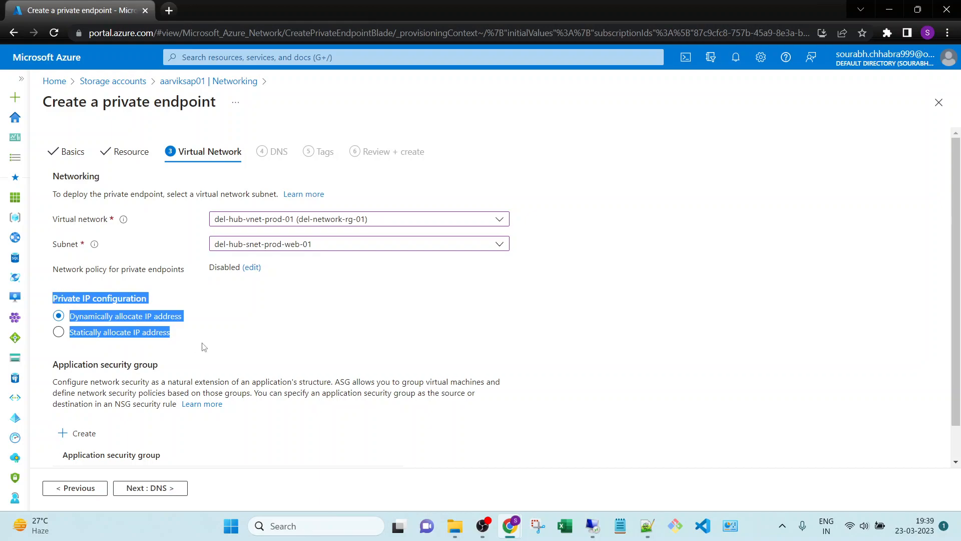
pyautogui.click(230, 348)
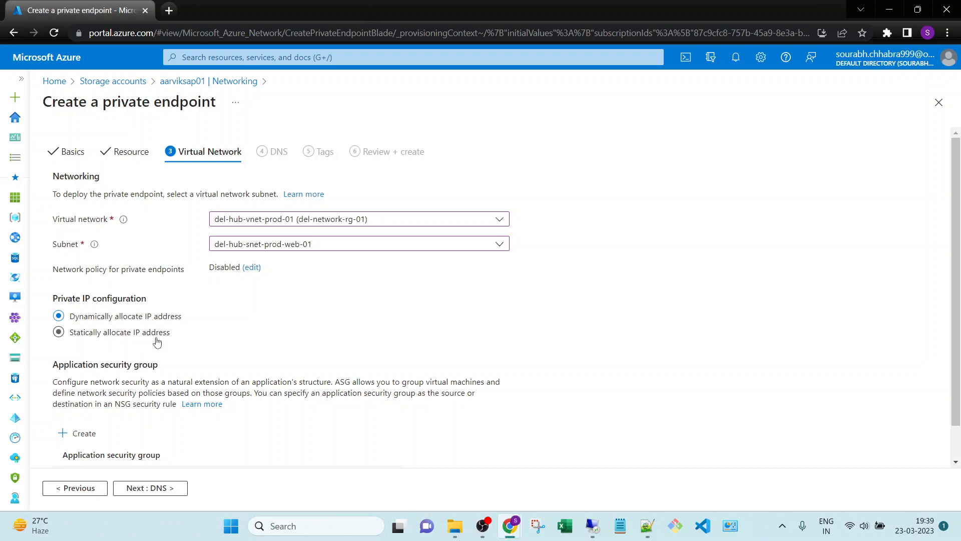
pyautogui.click(58, 332)
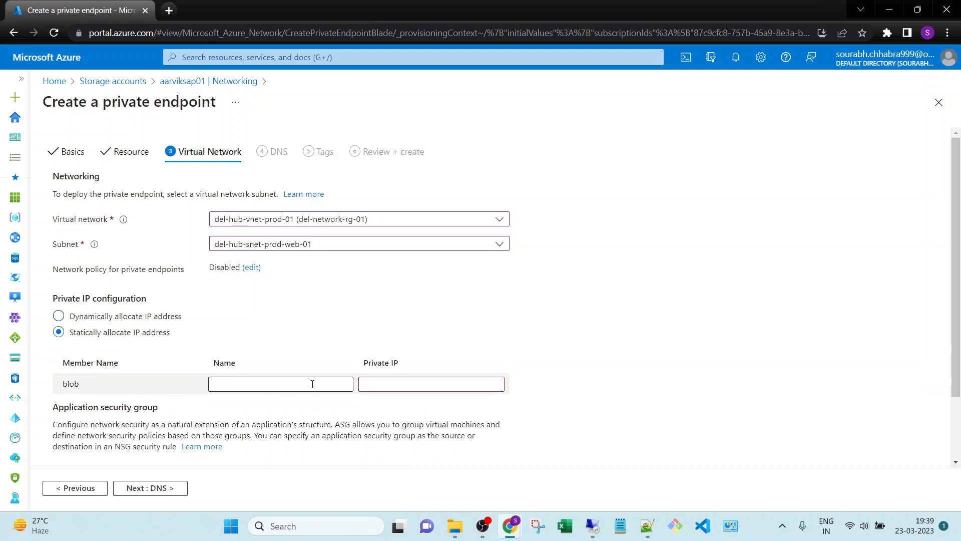
pyautogui.click(58, 316)
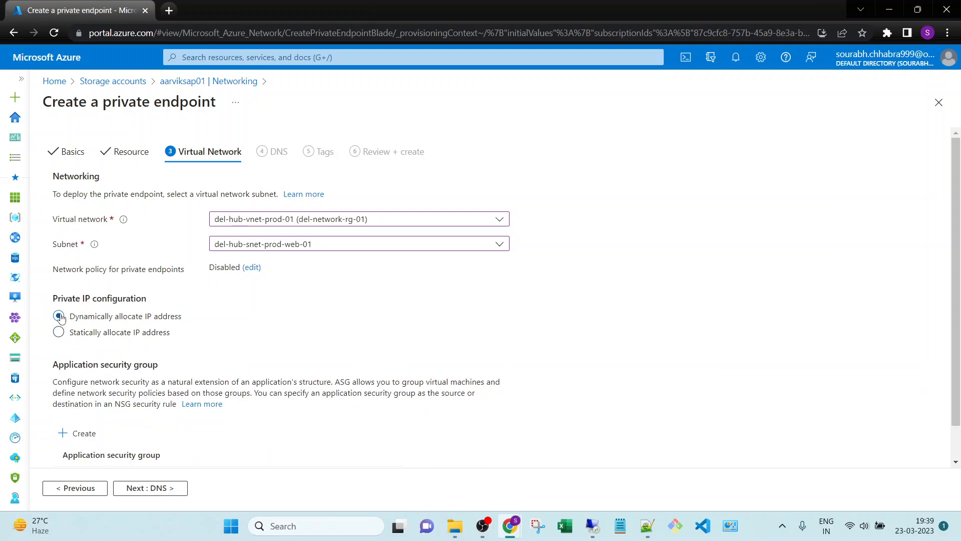
pyautogui.scroll(-1, 234, 328)
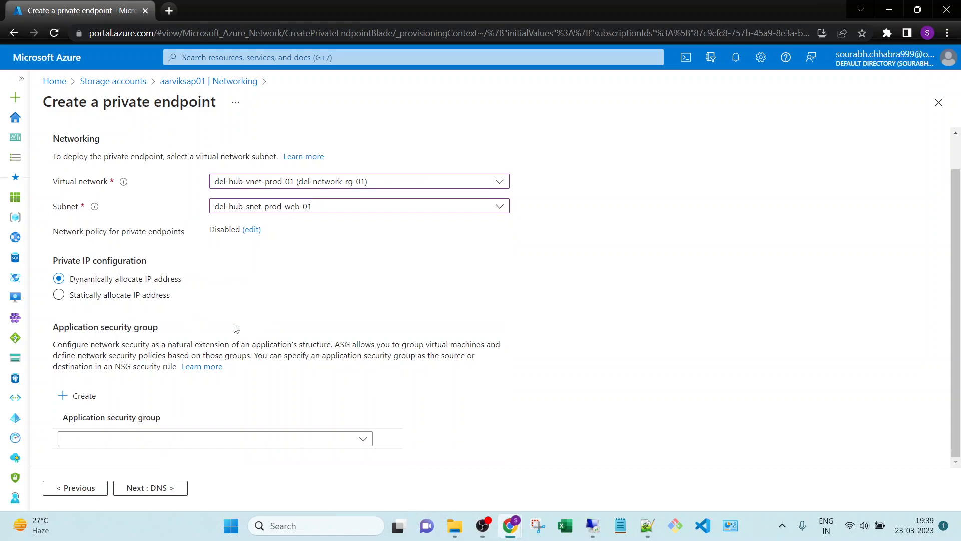
# - Keep privatelink.blob.core.windows.net DNS integration in del-network-rg-01 and continue to the Tags step
pyautogui.click(152, 489)
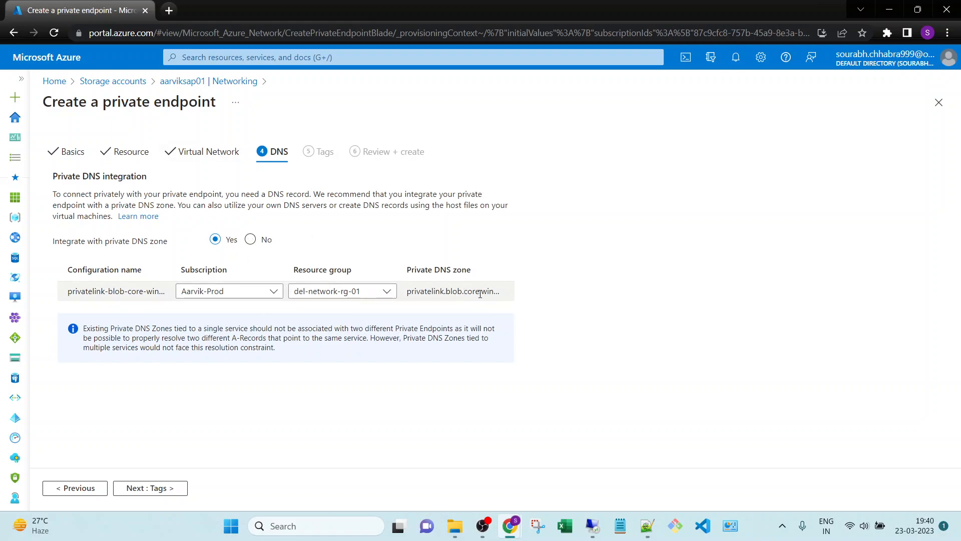
pyautogui.click(388, 292)
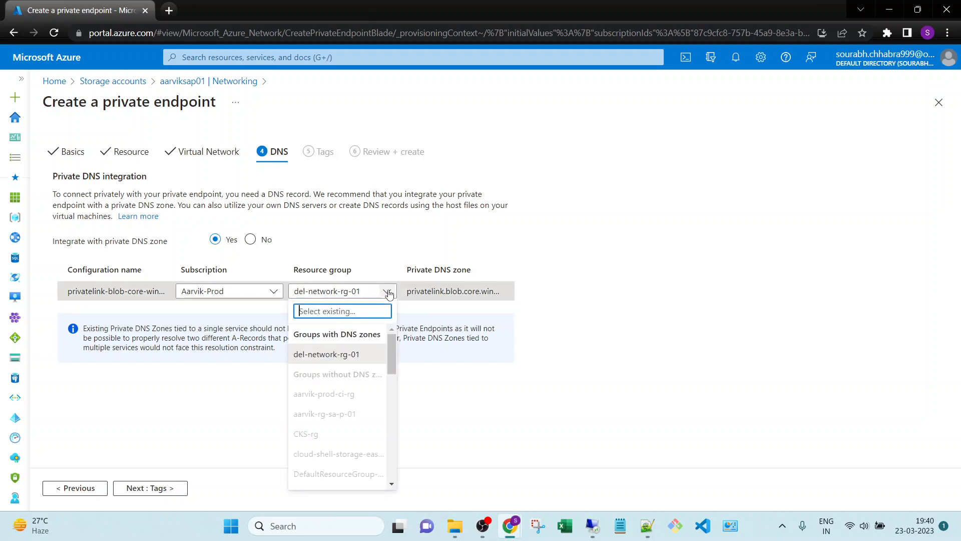
pyautogui.click(624, 375)
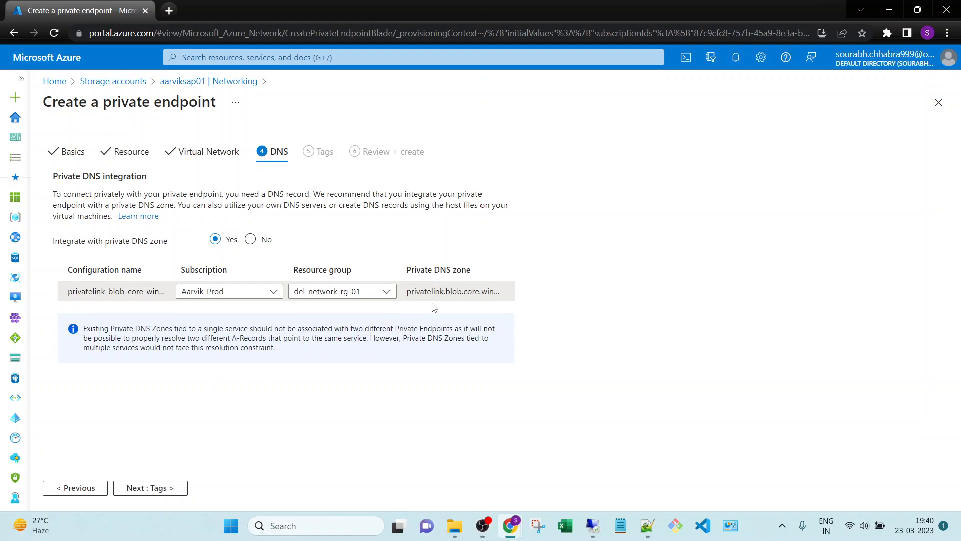
pyautogui.moveTo(440, 290); pyautogui.dragTo(528, 296)
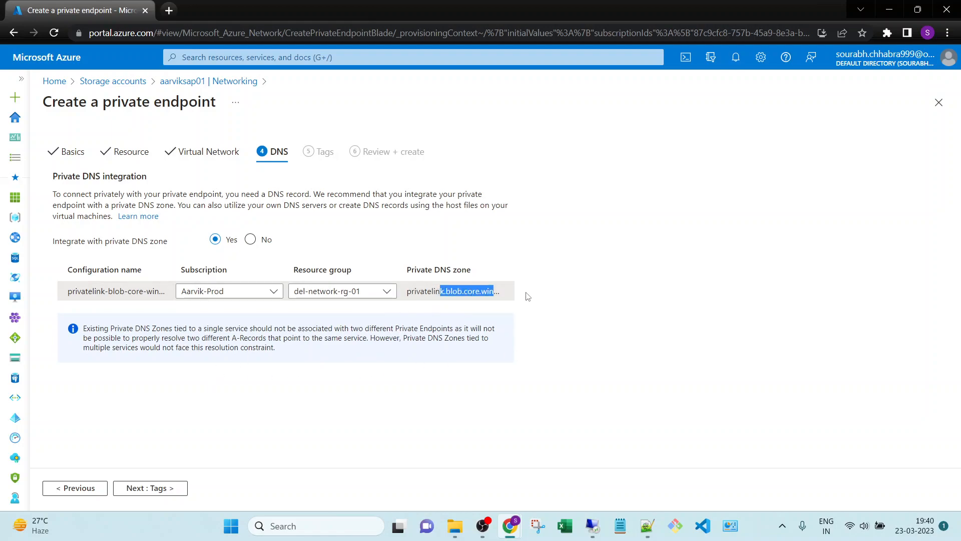
pyautogui.click(366, 403)
pyautogui.click(160, 489)
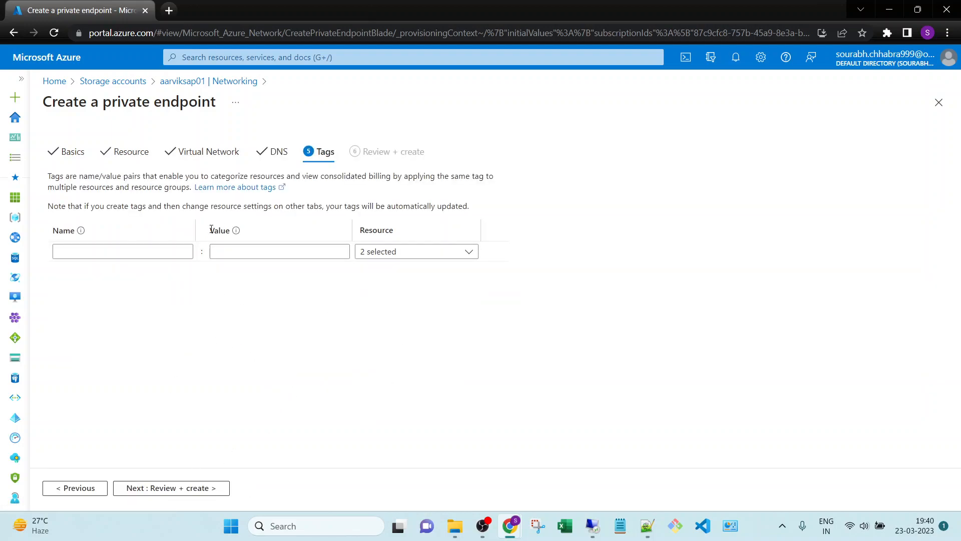
# - Validate and create the private endpoint del-hub-sa-private-enpoint-01
pyautogui.click(178, 488)
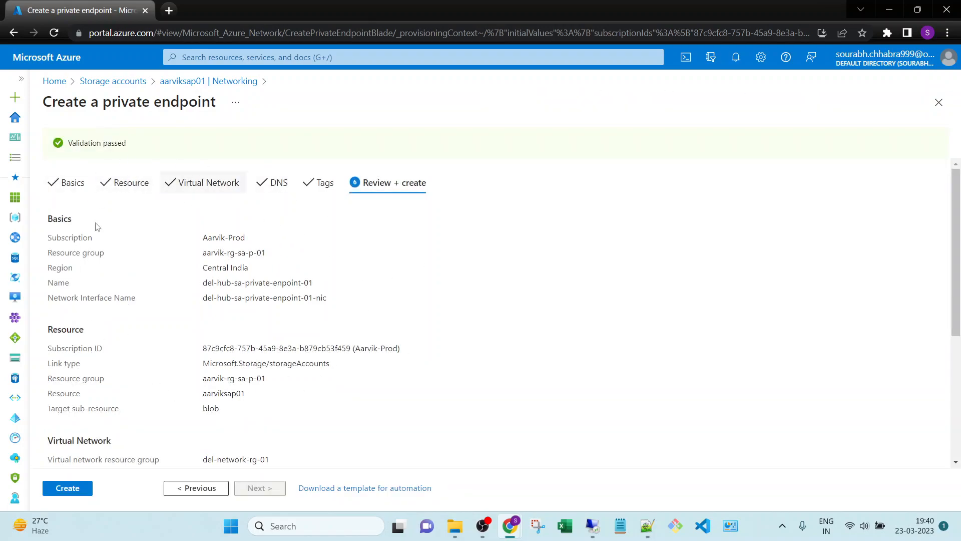
pyautogui.click(76, 489)
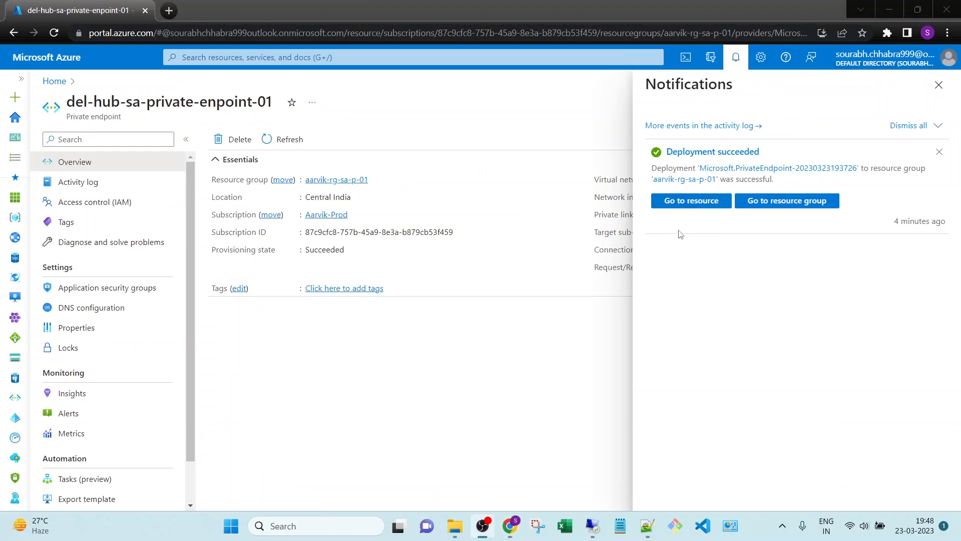
# - From the new endpoint's DNS configuration, open the privatelink.blob.core.windows.net private DNS zone
pyautogui.click(693, 205)
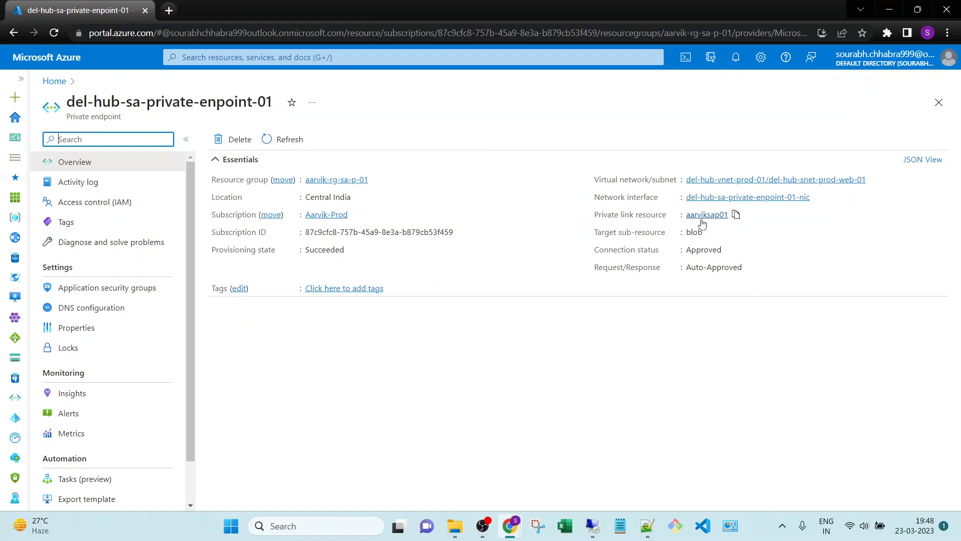
pyautogui.click(83, 319)
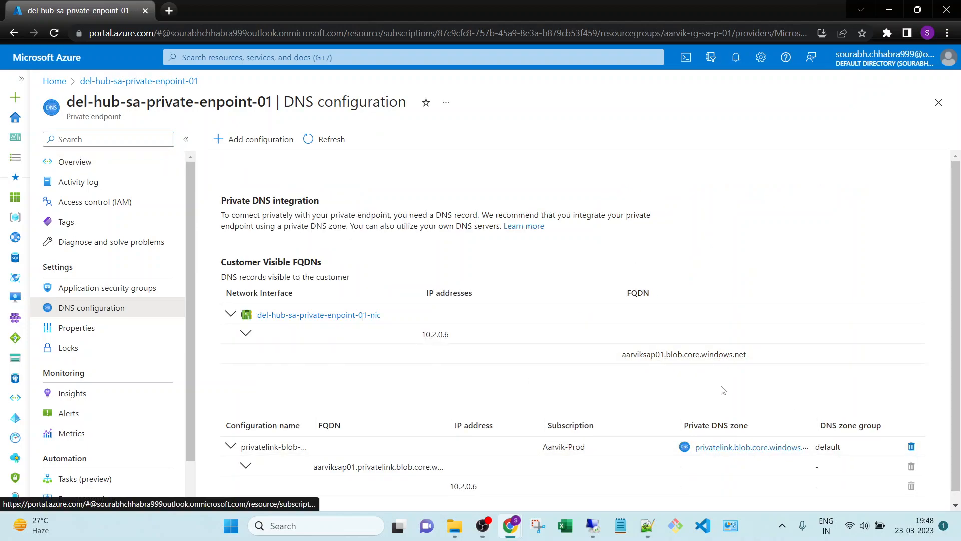
pyautogui.moveTo(749, 355); pyautogui.dragTo(620, 356)
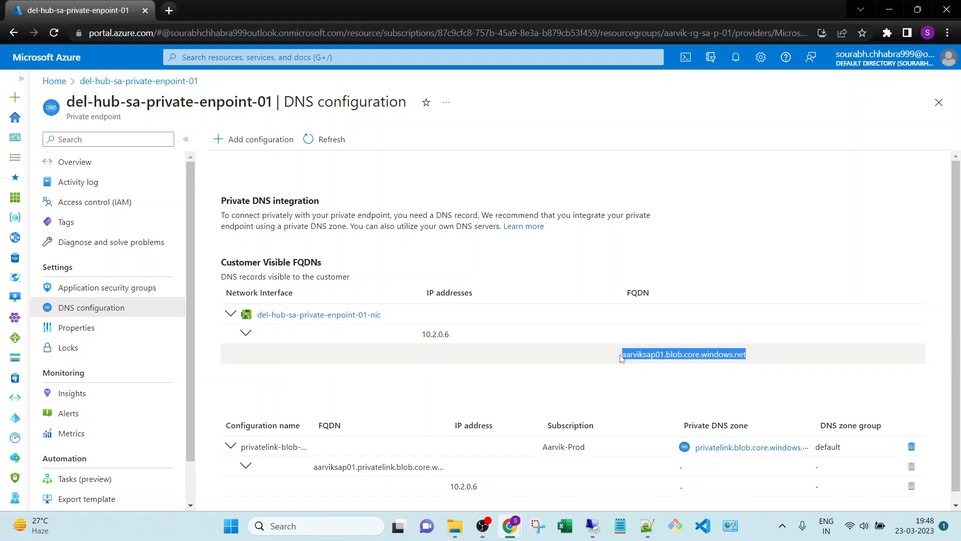
pyautogui.click(764, 451)
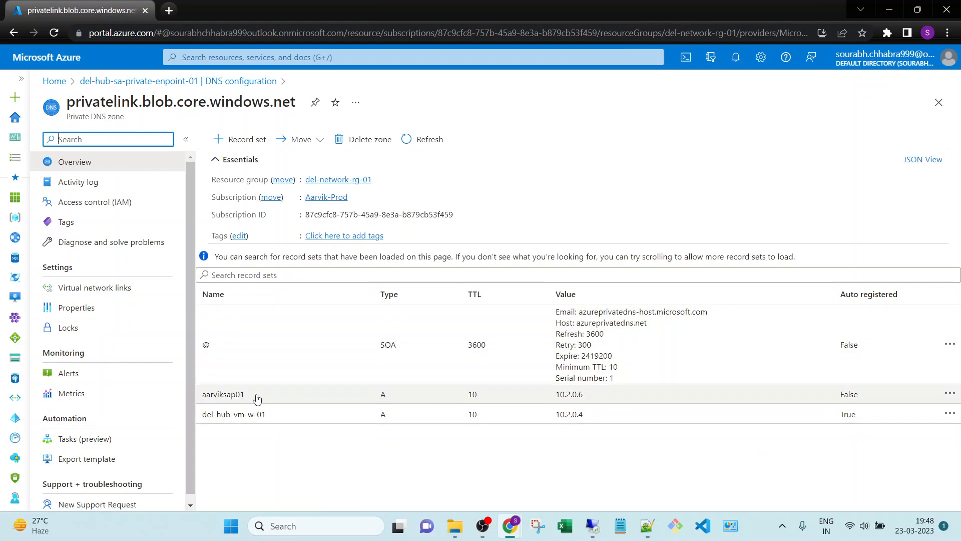
# - Open the aarviksap01 A record (10.2.0.6) and copy its name aarviksap01.privatelink.blob.core.windows.net
pyautogui.moveTo(584, 400); pyautogui.dragTo(557, 400)
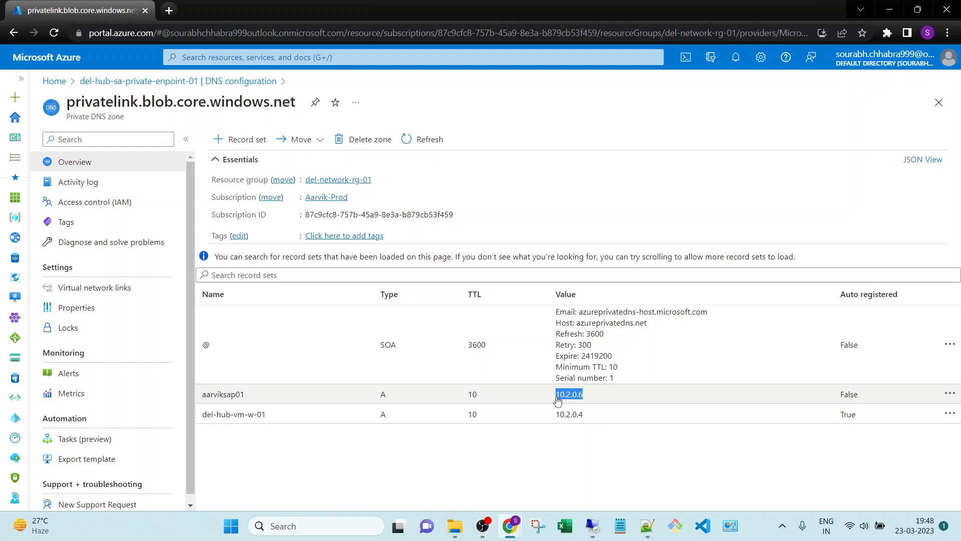
pyautogui.click(253, 396)
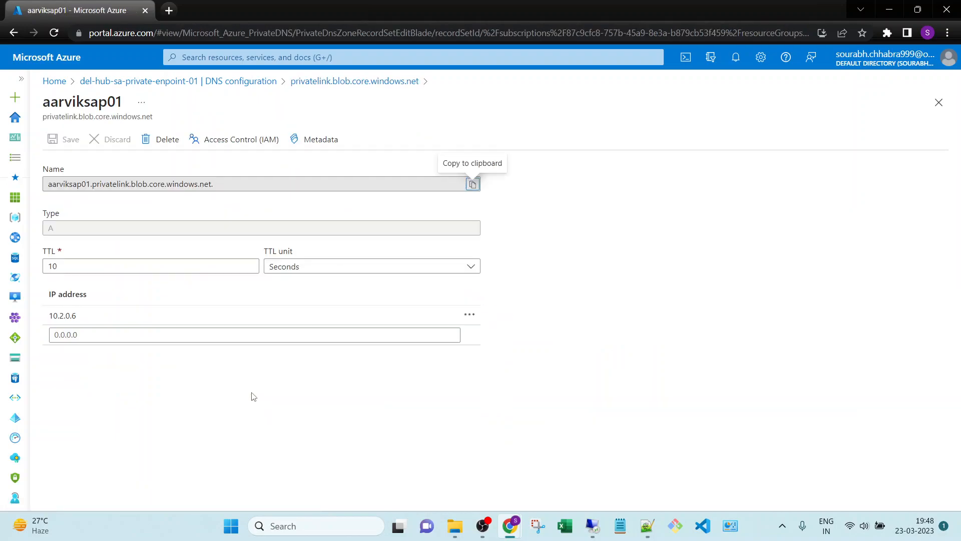
pyautogui.moveTo(221, 186); pyautogui.dragTo(39, 178)
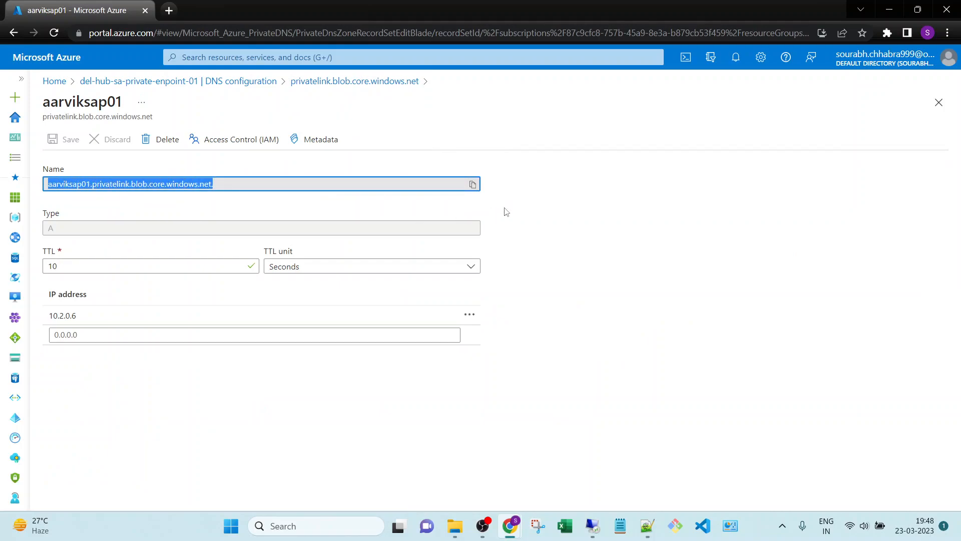
pyautogui.click(472, 184)
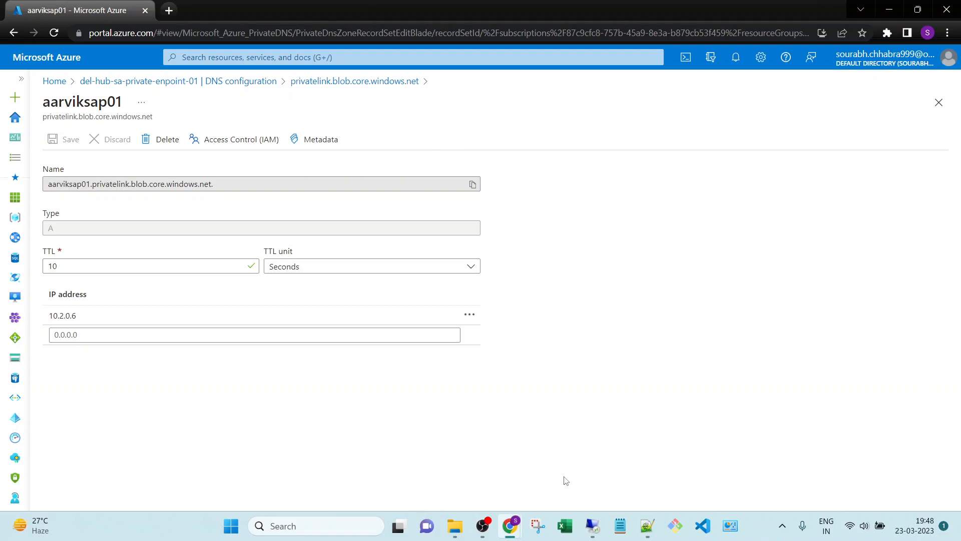
# - In a local Command Prompt, run nslookup on aarviksap01.privatelink.blob.core.windows.net
pyautogui.click(332, 526)
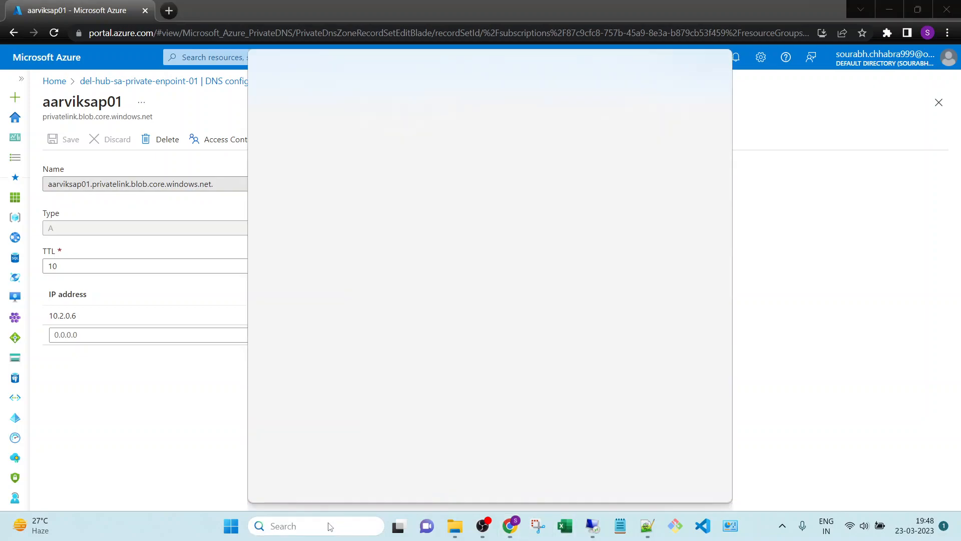
pyautogui.write('cmd')
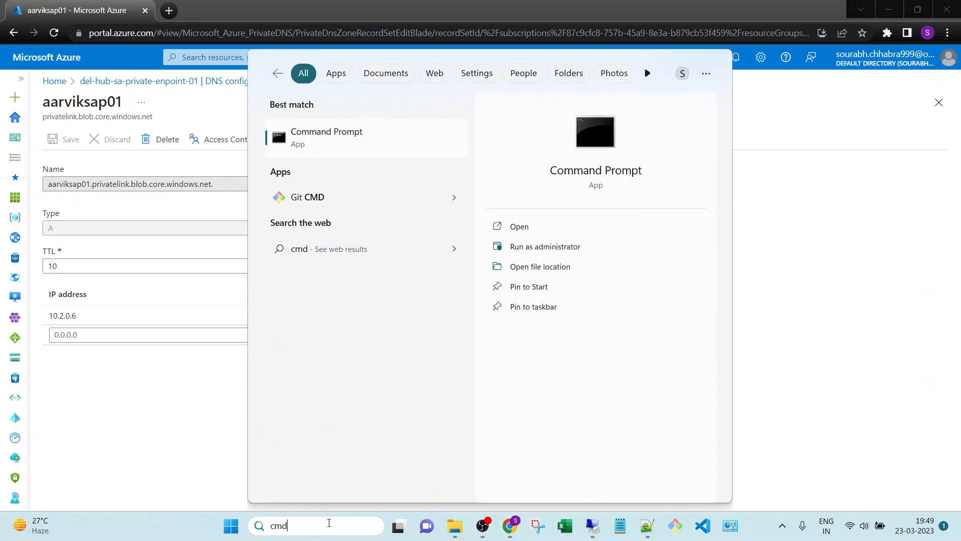
pyautogui.press('Return')
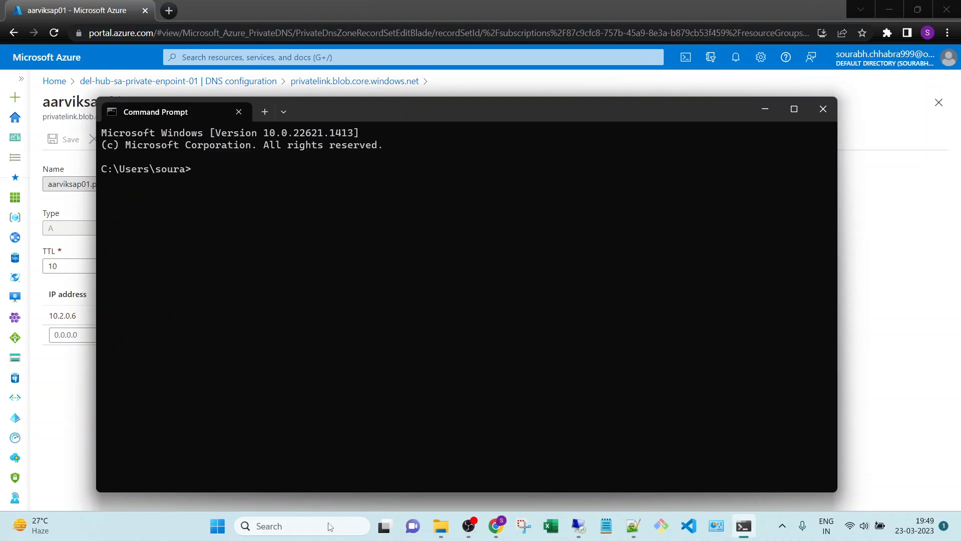
pyautogui.write('nslookup')
pyautogui.hotkey('ctrl', 'v')
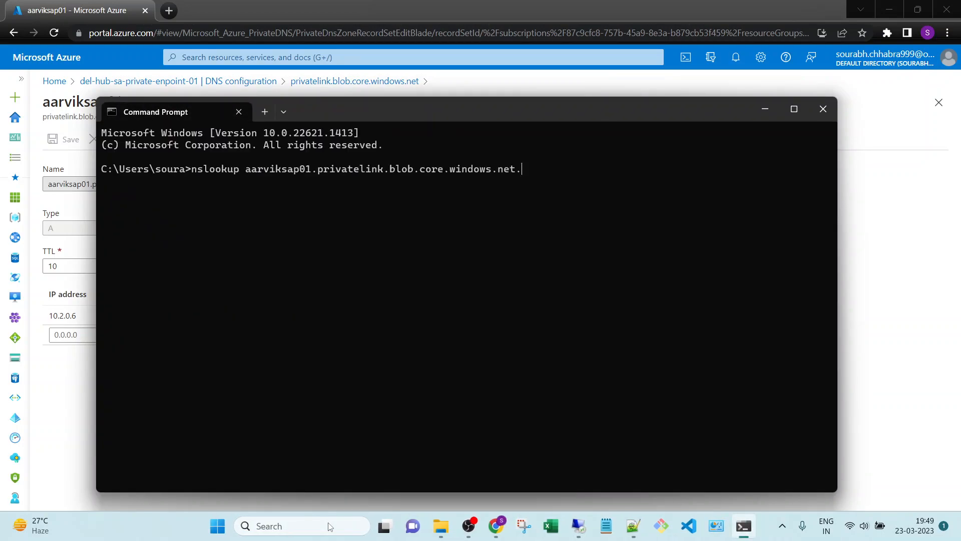
pyautogui.press('Return')
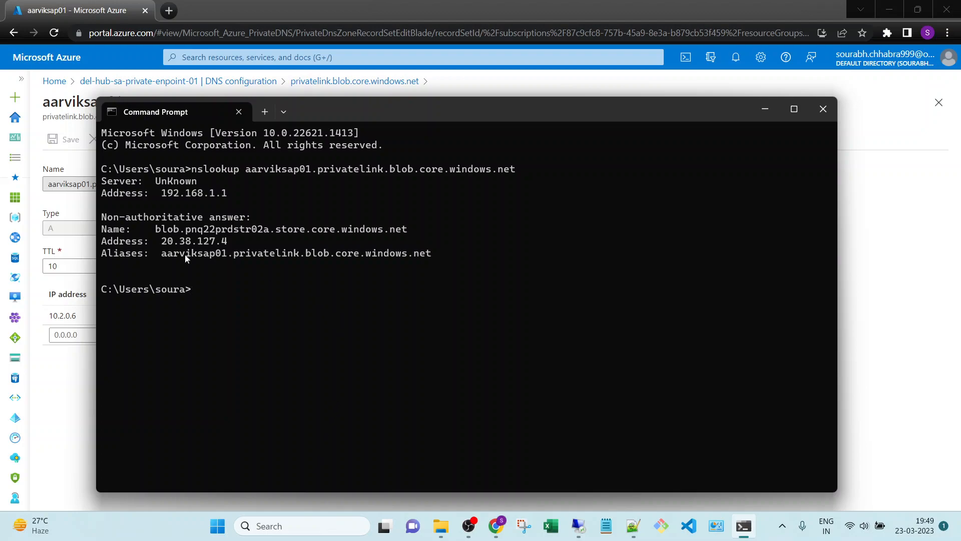
# - Highlight the looked-up hostname, the alias and the returned public address 20.38.127.4
pyautogui.moveTo(233, 243); pyautogui.dragTo(167, 244)
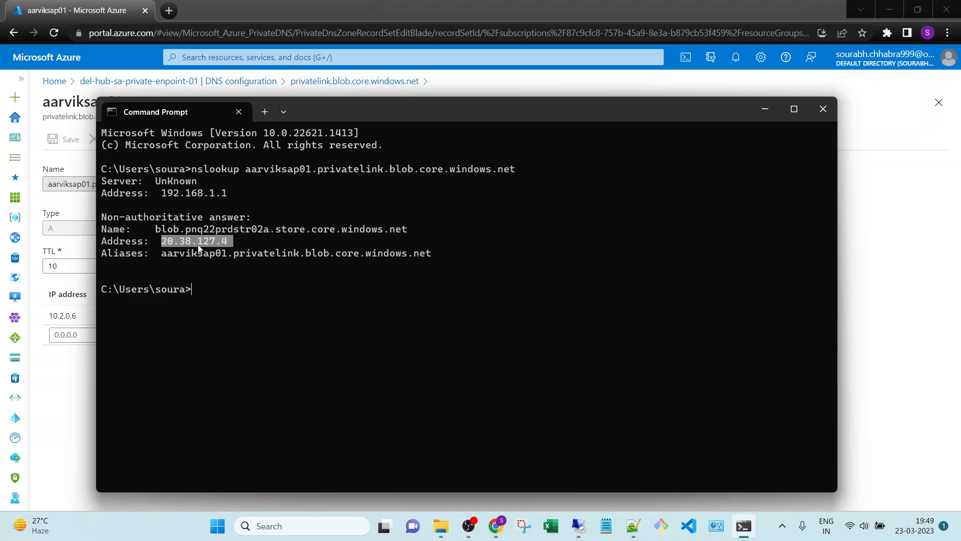
pyautogui.moveTo(520, 169); pyautogui.dragTo(247, 169)
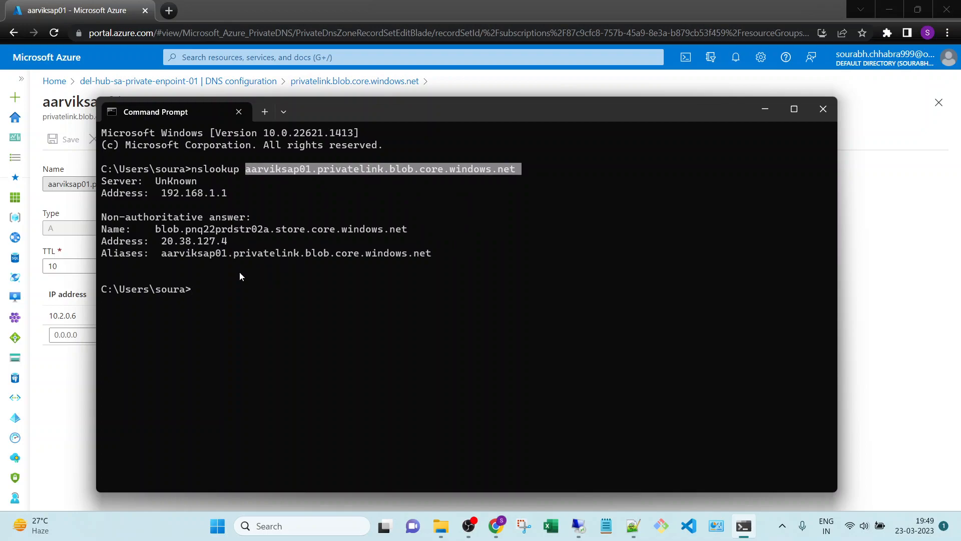
pyautogui.moveTo(233, 245); pyautogui.dragTo(165, 246)
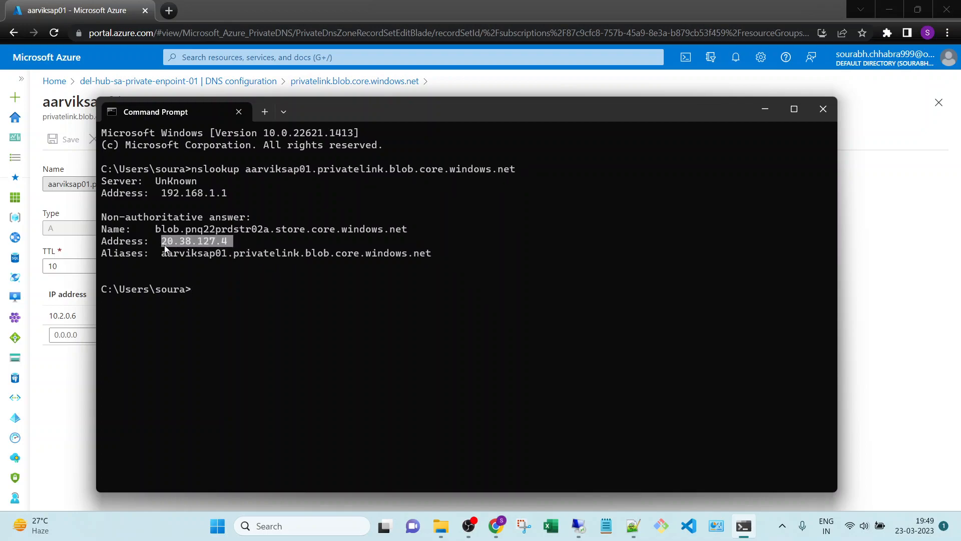
pyautogui.click(375, 268)
pyautogui.moveTo(427, 255); pyautogui.dragTo(166, 257)
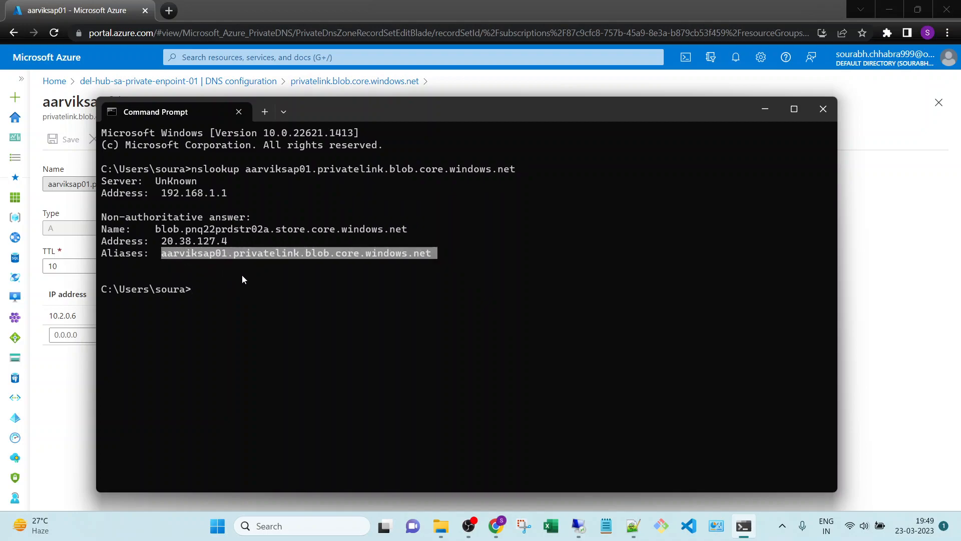
pyautogui.moveTo(229, 242); pyautogui.dragTo(161, 244)
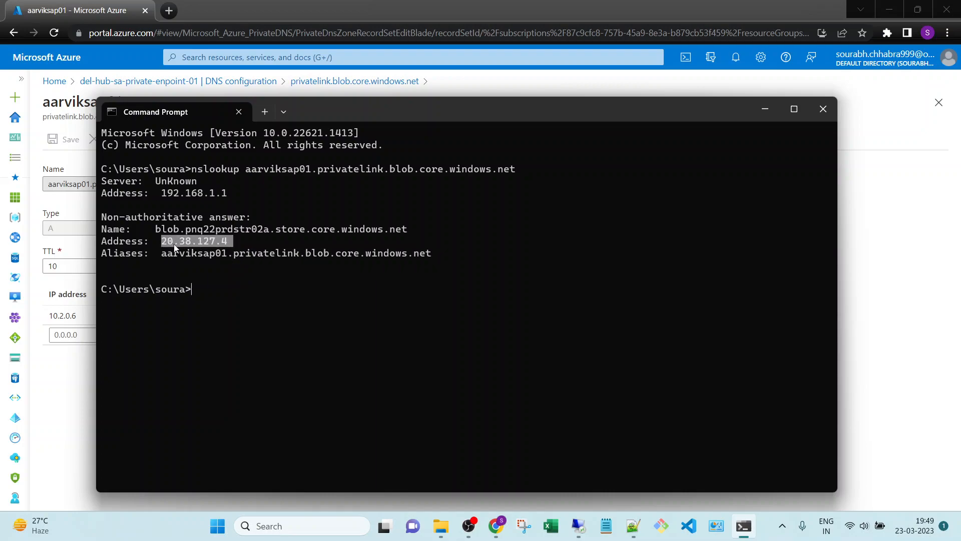
pyautogui.click(362, 290)
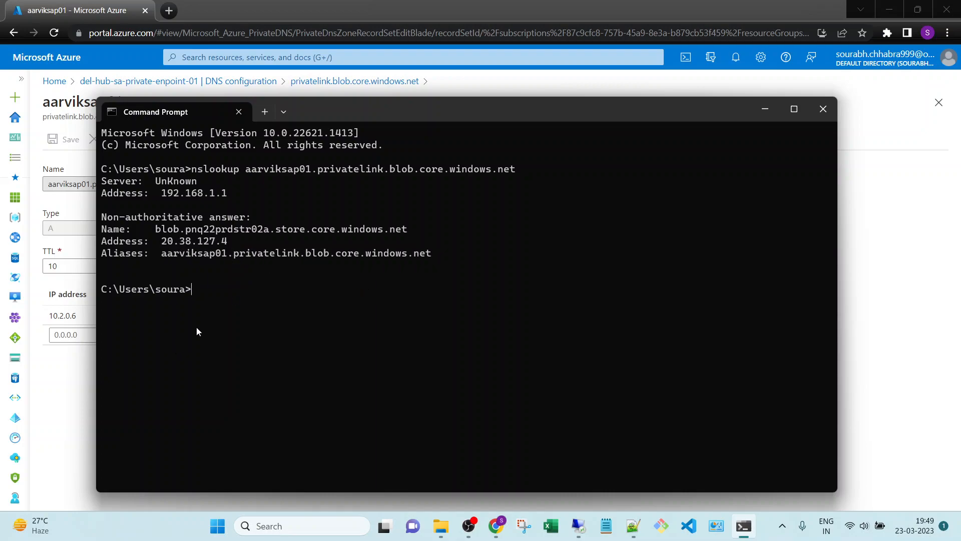
# - Minimize Command Prompt and maximize the Remote Desktop session showing Server Manager
pyautogui.click(764, 109)
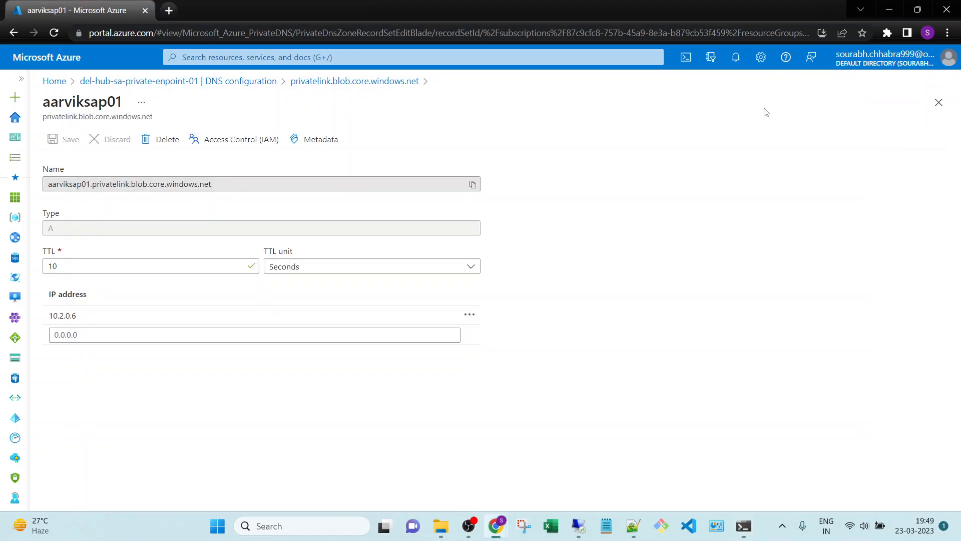
pyautogui.click(584, 527)
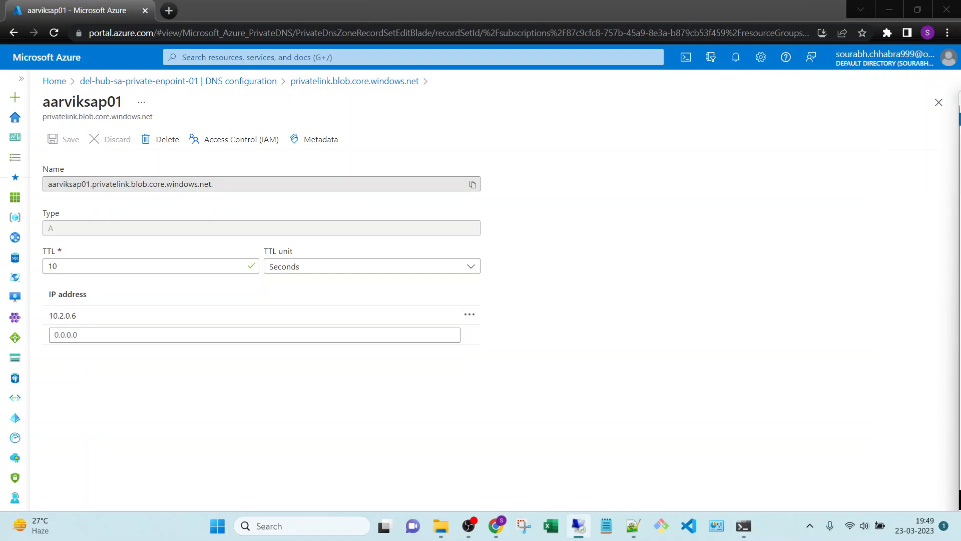
pyautogui.moveTo(960, 97); pyautogui.dragTo(763, 105)
pyautogui.click(840, 109)
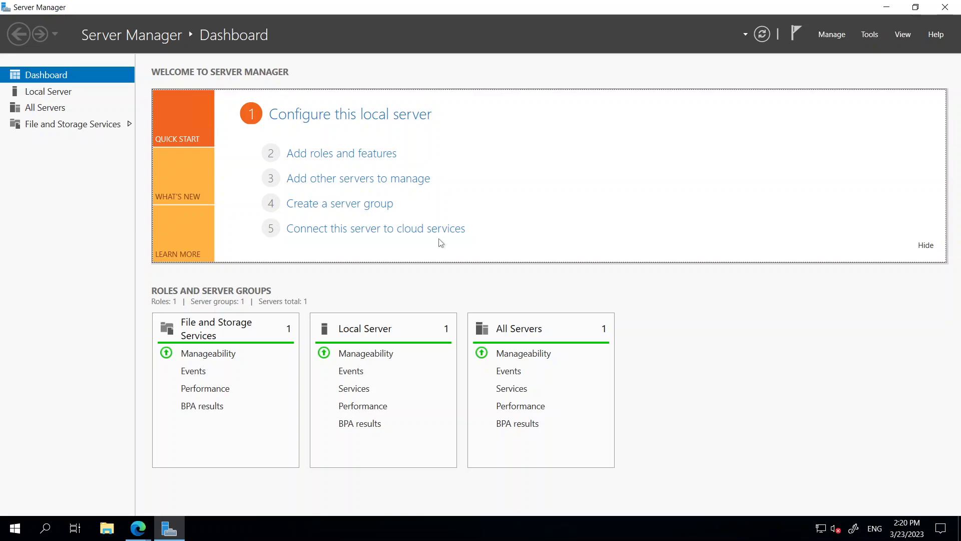
# - Open the server's Run window with cmd ready to launch as administrator
pyautogui.press('super+r')
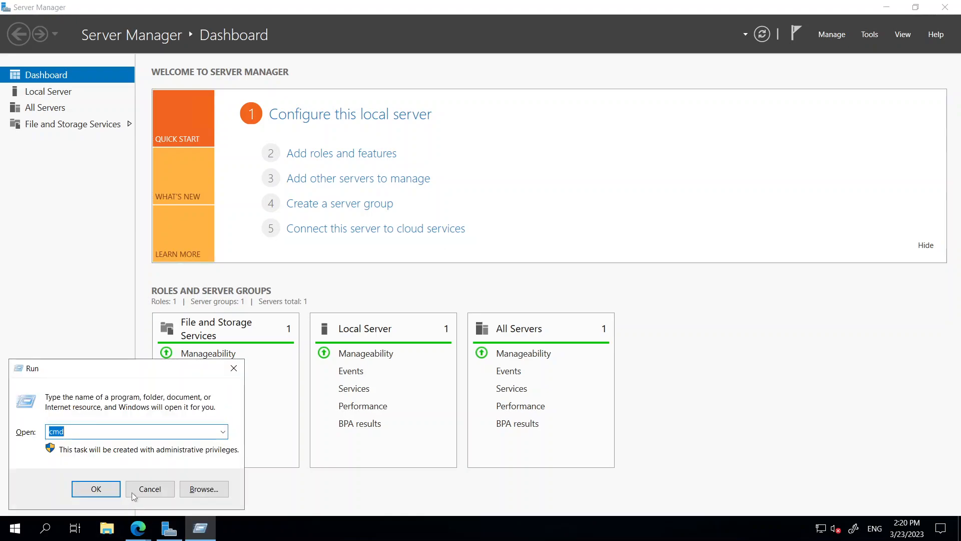
# - On the server, run nslookup on aarviksap01.privatelink.blob.core.windows.net without the trailing dot
pyautogui.press('Return')
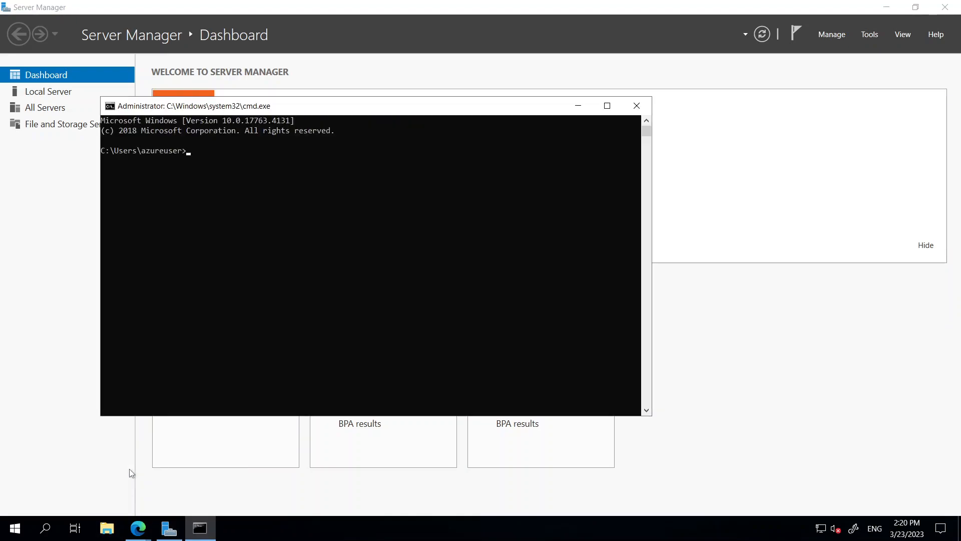
pyautogui.write('nslookup')
pyautogui.write('aarviksap01.privatelink.blob.core.windows.net.')
pyautogui.press('BackSpace')
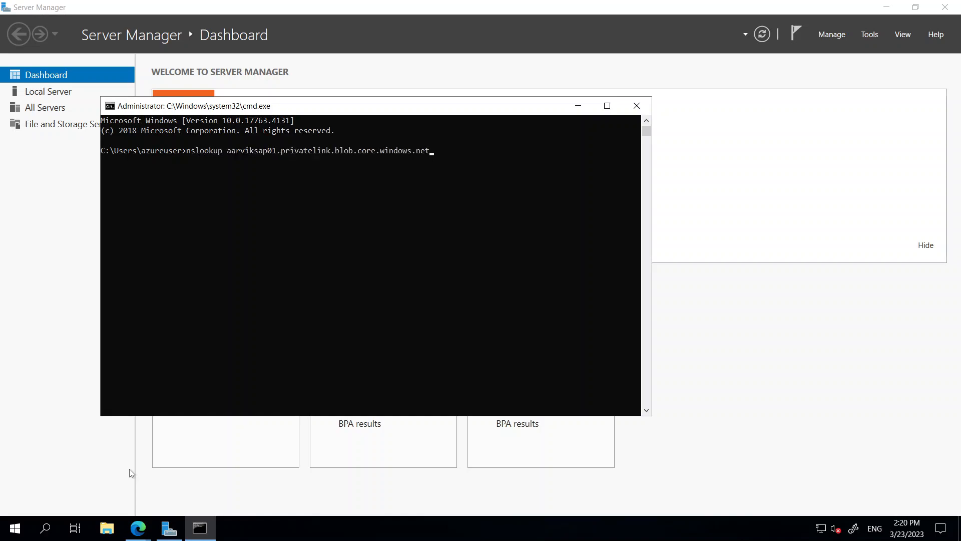
pyautogui.press('Return')
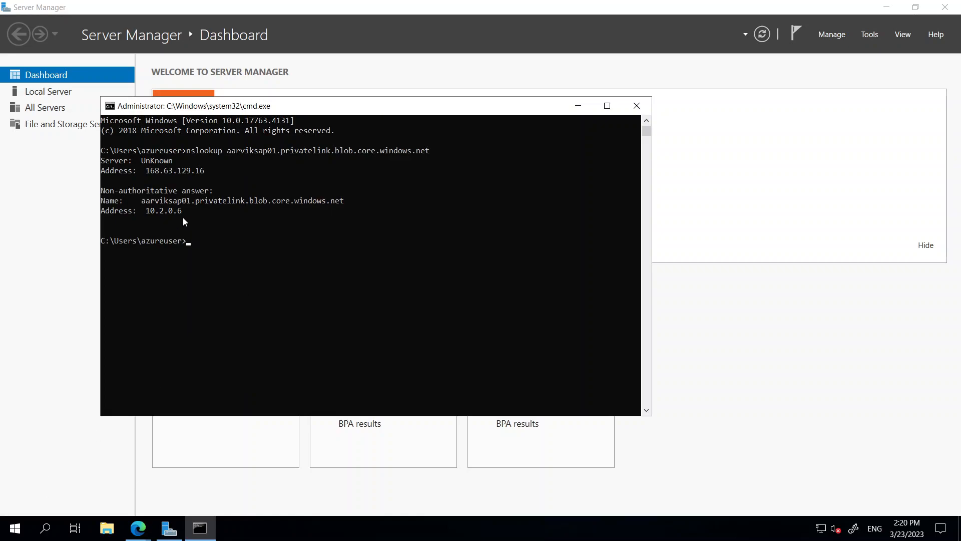
# - Highlight the DNS server 168.63.129.16 and the private address 10.2.0.6 in the results
pyautogui.moveTo(188, 211); pyautogui.dragTo(147, 214)
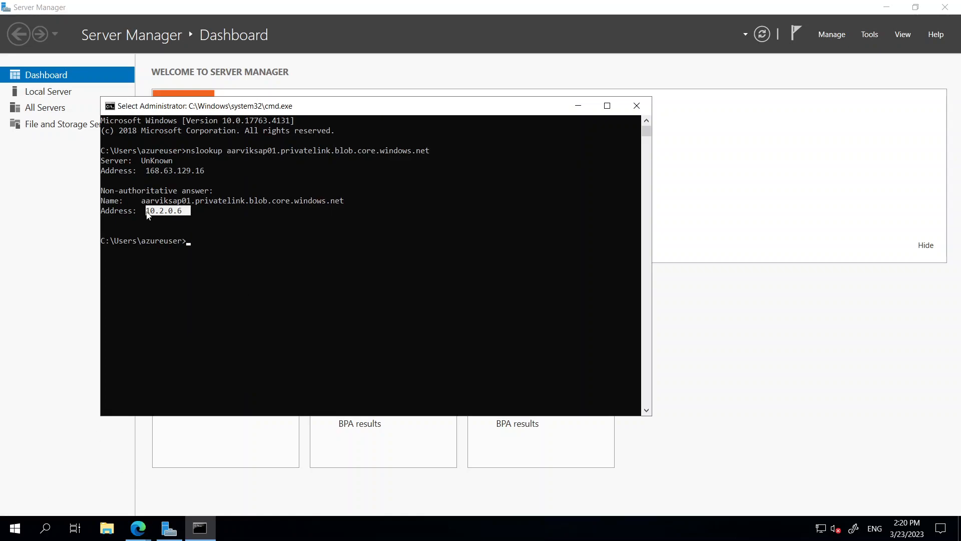
pyautogui.click(202, 219)
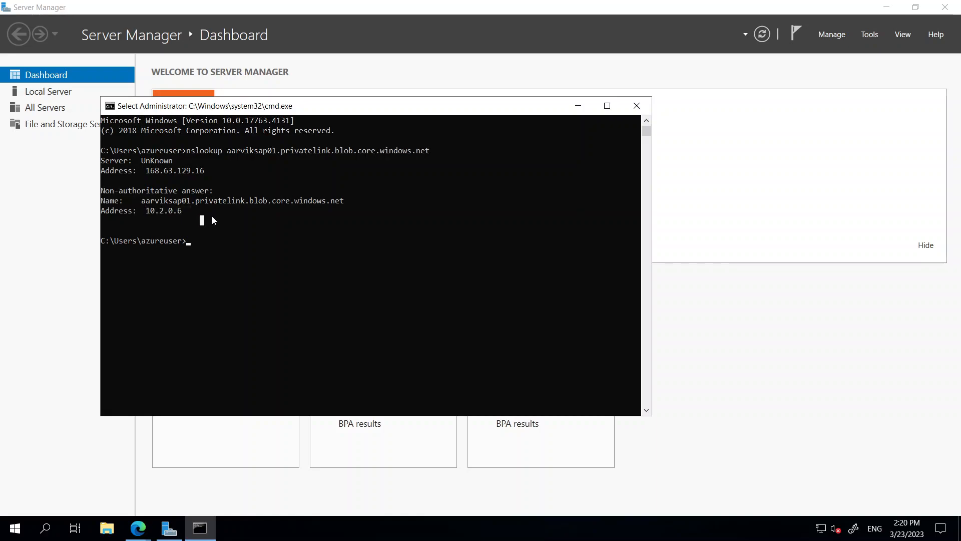
pyautogui.moveTo(211, 176); pyautogui.dragTo(144, 171)
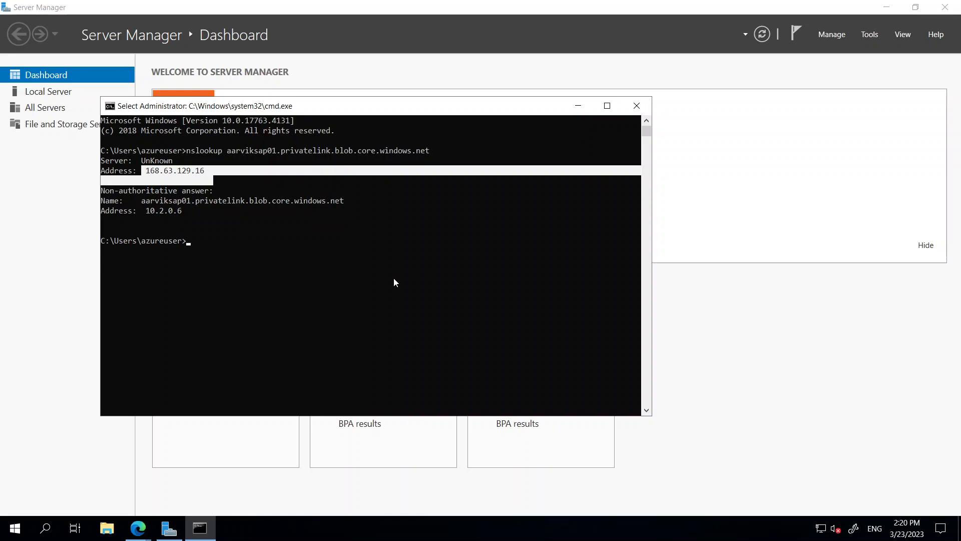
pyautogui.click(202, 243)
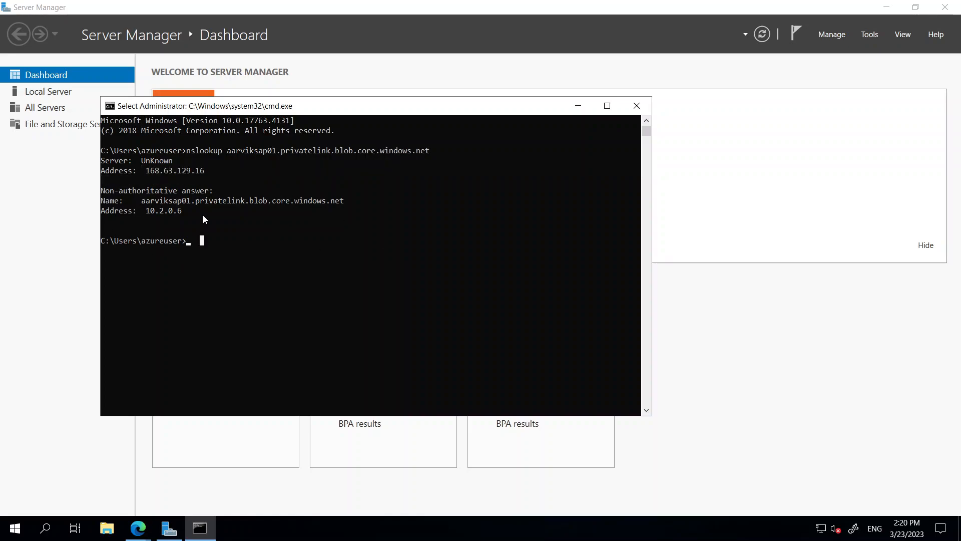
pyautogui.moveTo(194, 211); pyautogui.dragTo(119, 170)
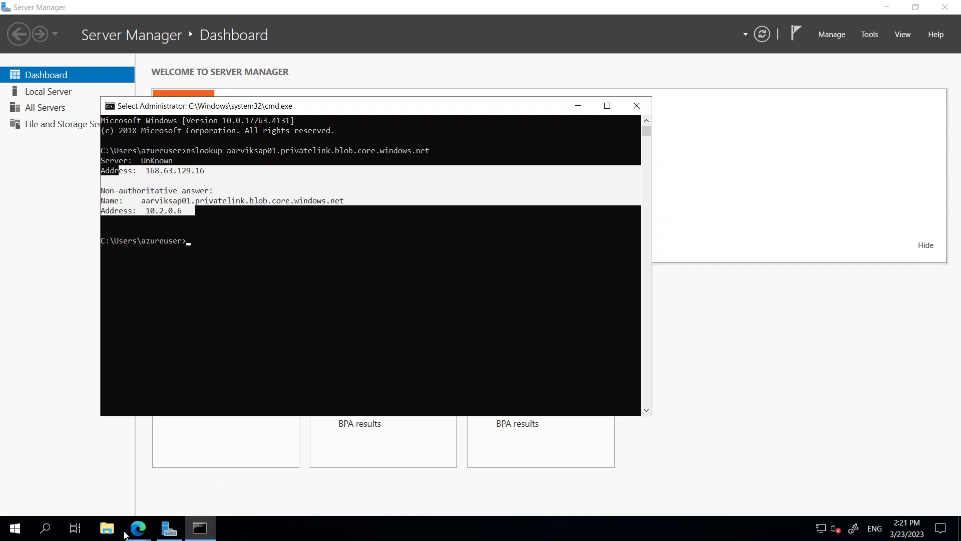
pyautogui.click(47, 530)
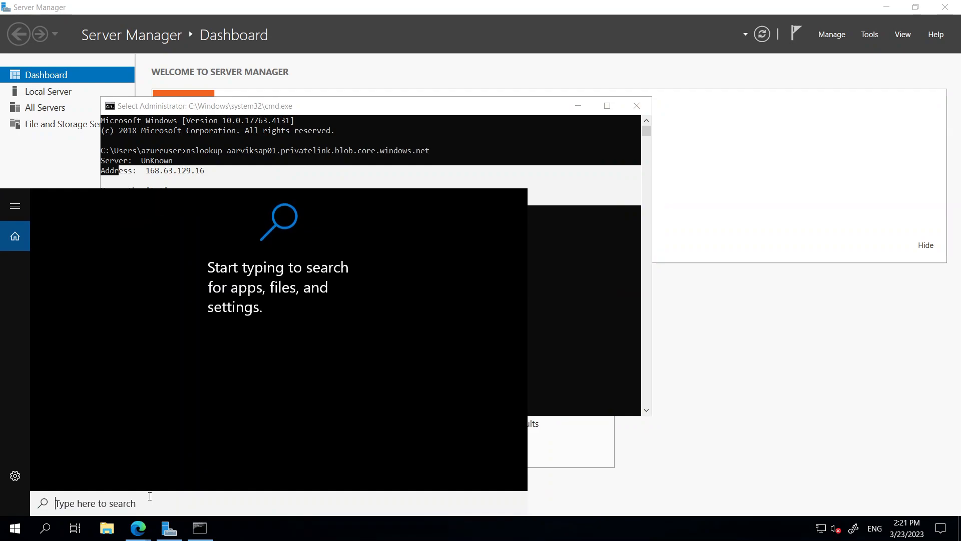
# - Launch Azure Storage Explorer on the server and bring the Azure portal home page forward
pyautogui.click(23, 531)
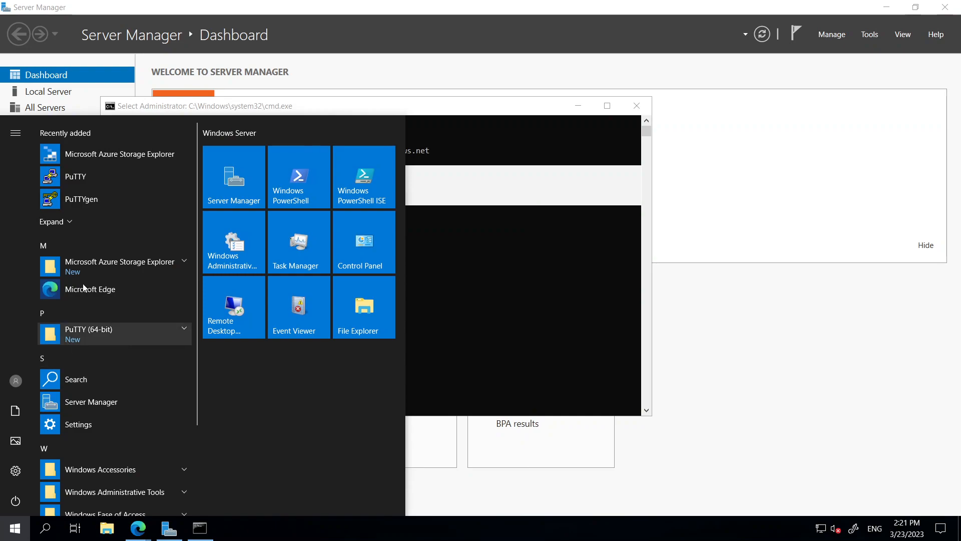
pyautogui.click(125, 153)
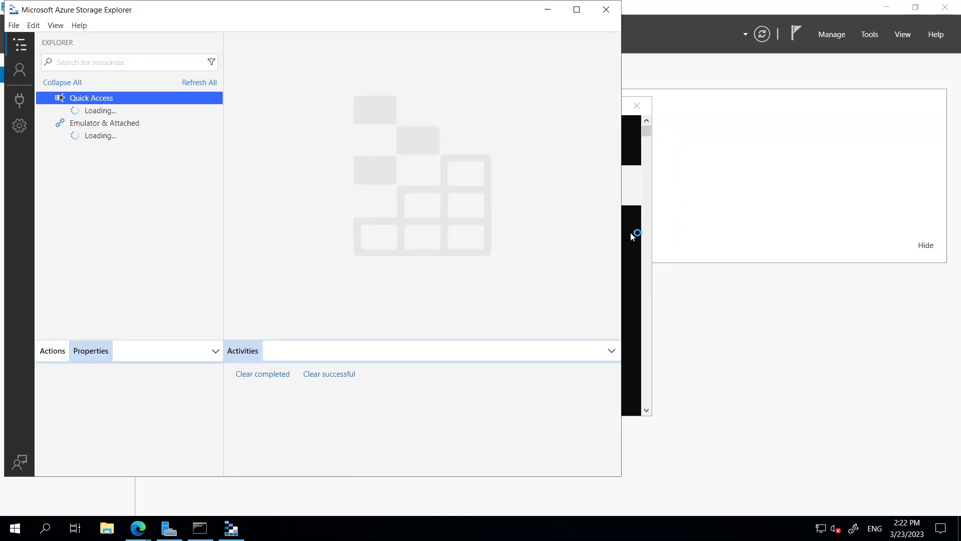
pyautogui.click(633, 239)
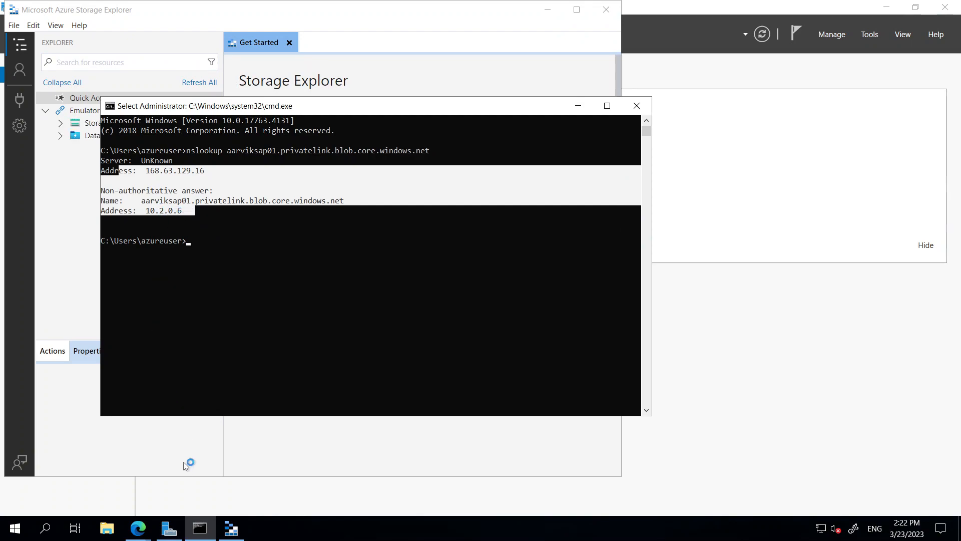
pyautogui.click(138, 529)
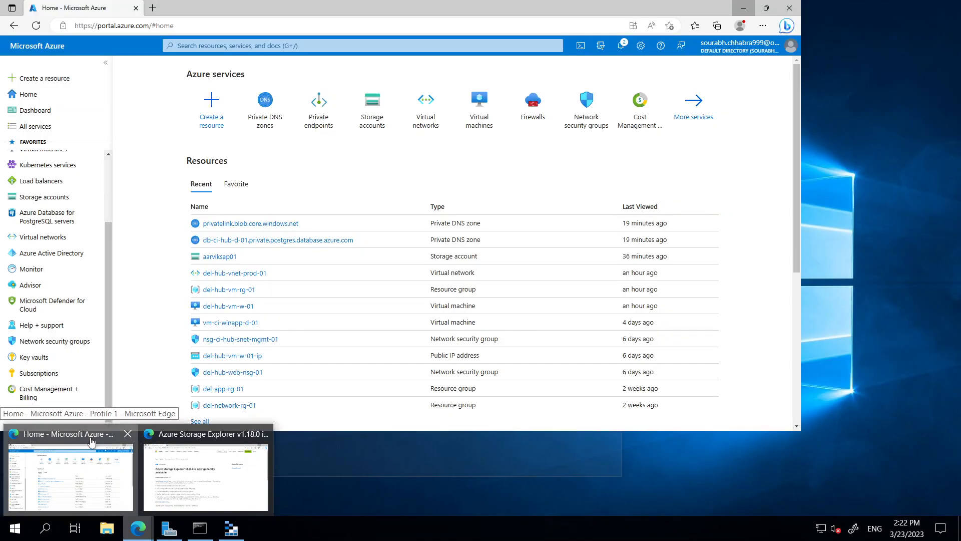
pyautogui.click(91, 438)
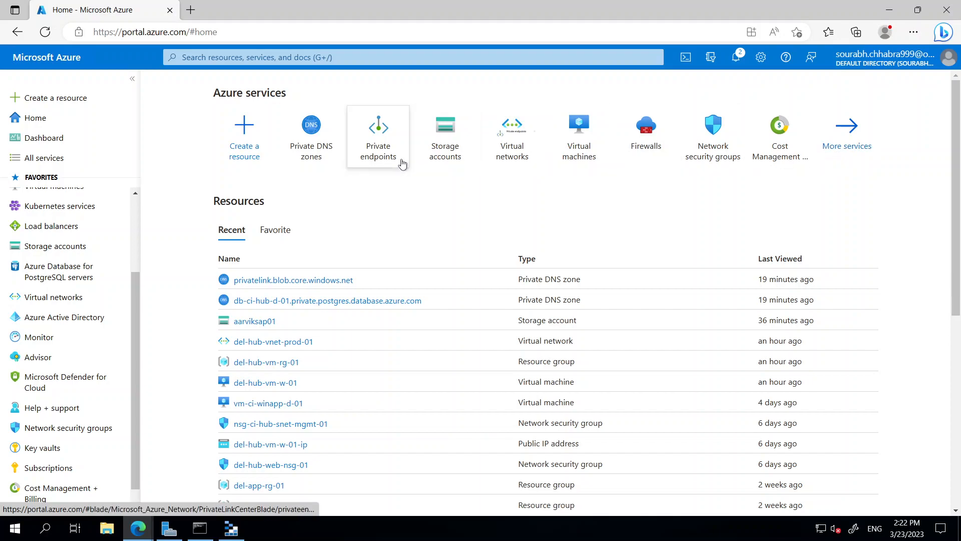
# - Find the aarviksap01 storage account under Storage accounts and open its Access keys page
pyautogui.scroll(-1, 69, 376)
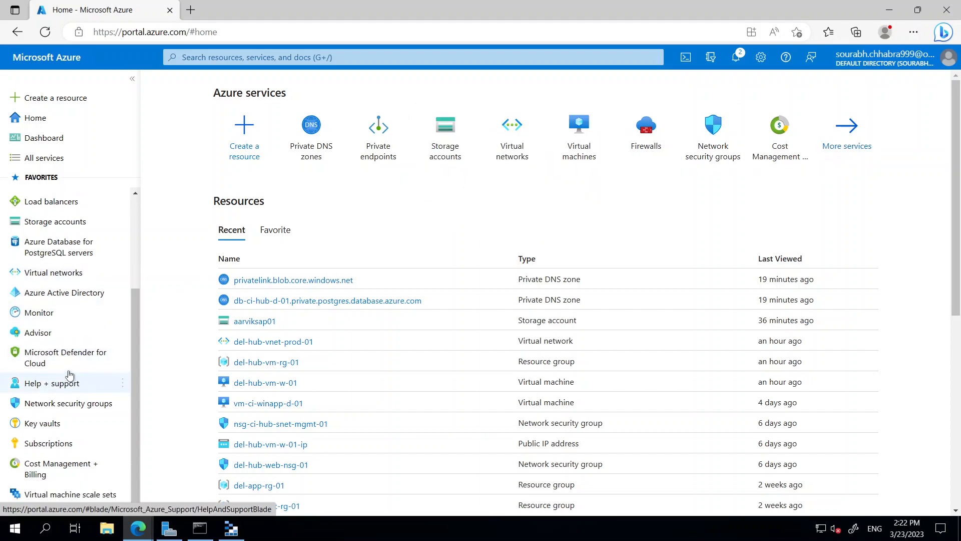
pyautogui.click(353, 61)
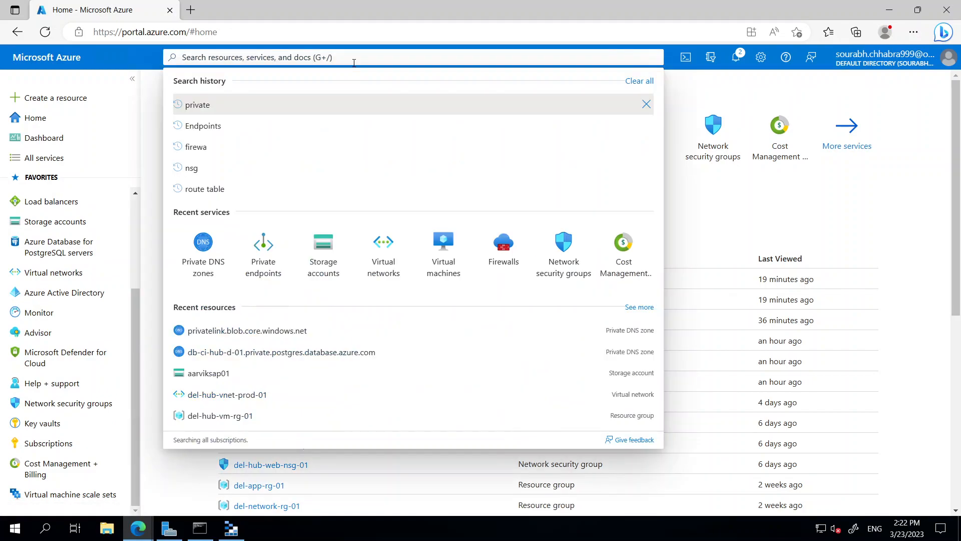
pyautogui.write('storage')
pyautogui.click(190, 159)
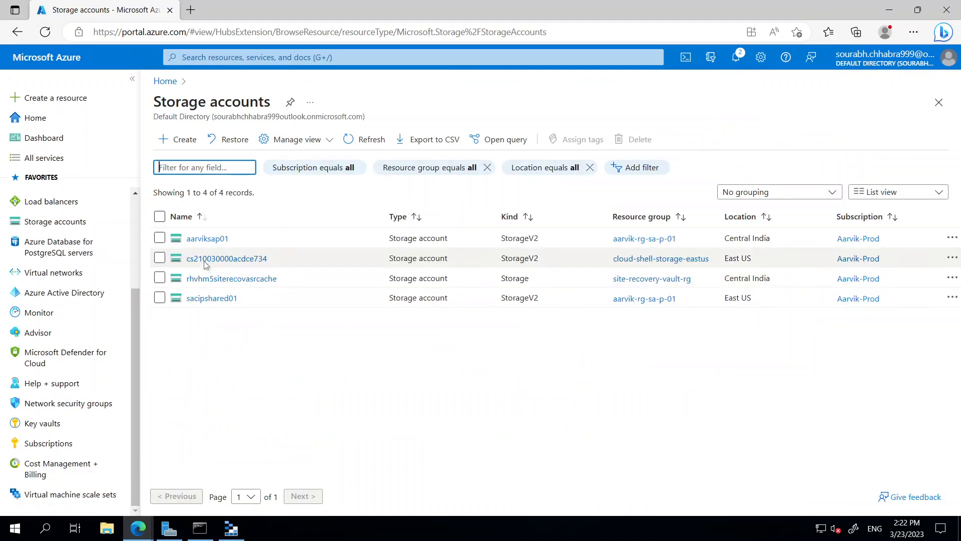
pyautogui.click(200, 238)
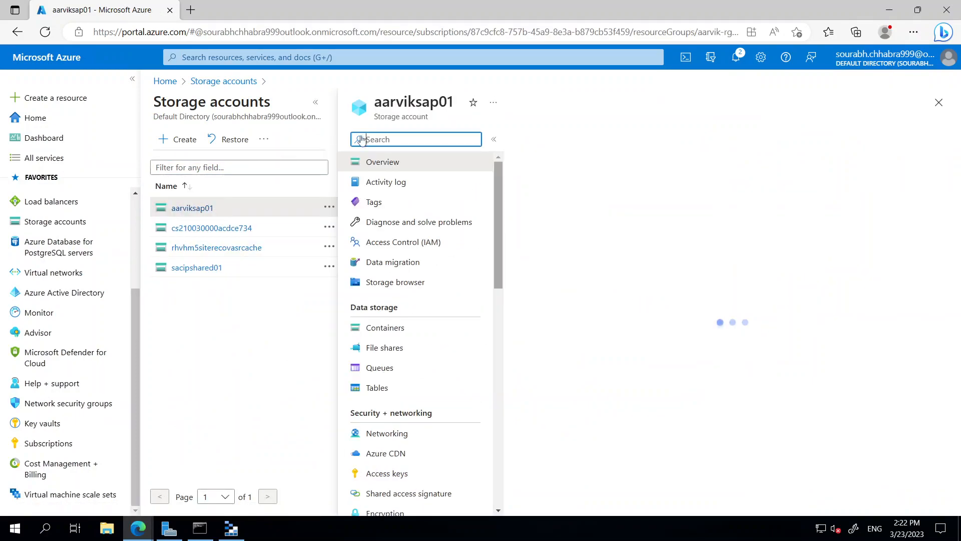
pyautogui.click(315, 102)
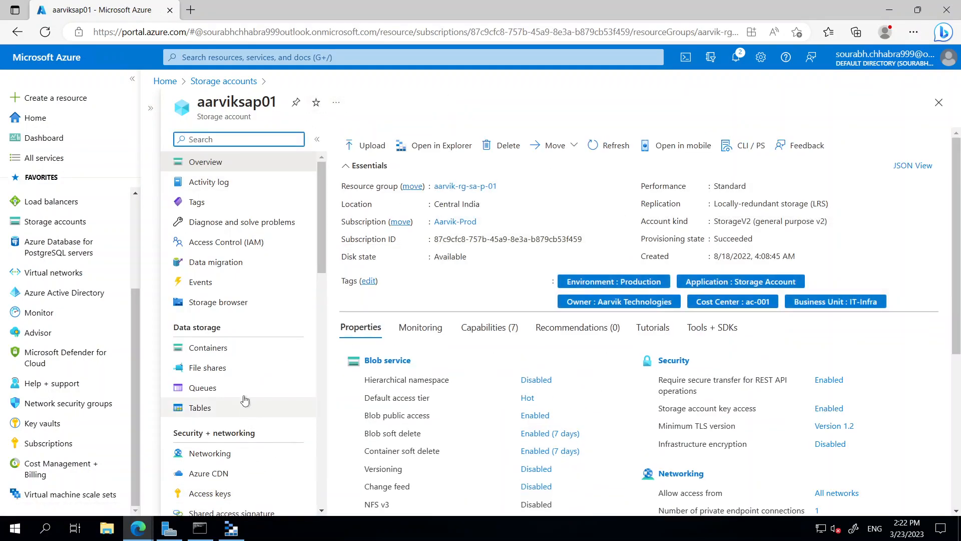
pyautogui.click(228, 144)
pyautogui.write('ke')
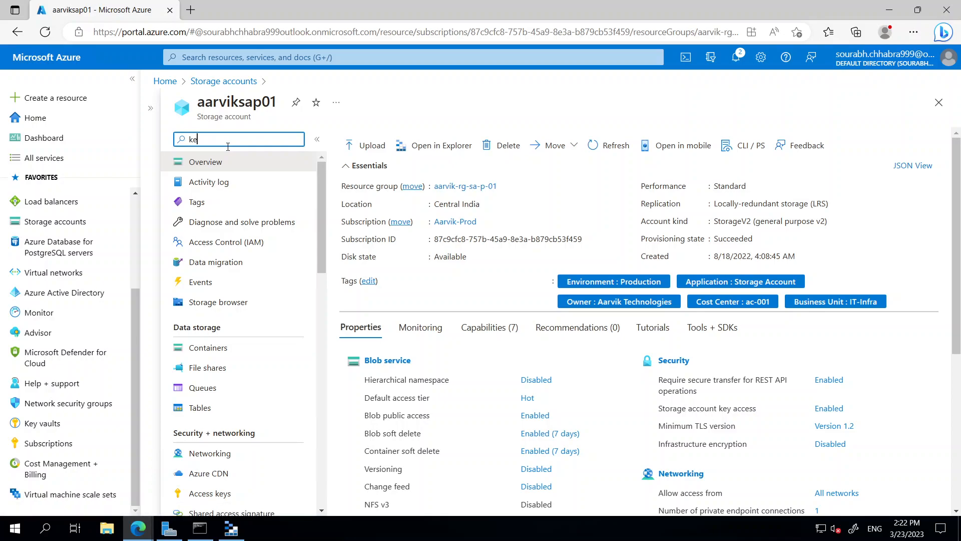
pyautogui.write('y')
pyautogui.click(227, 183)
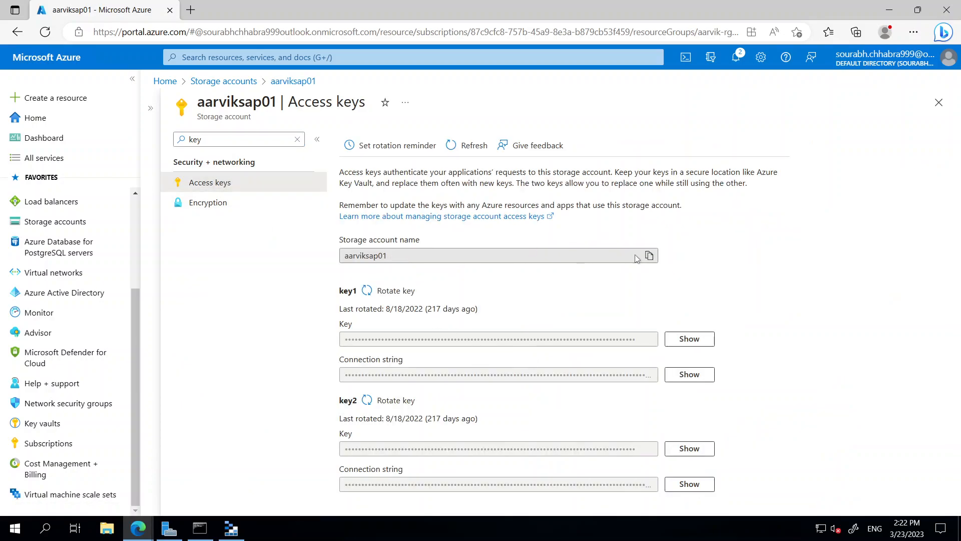
# - In Storage Explorer, start connecting to a storage account using account name and key
pyautogui.click(889, 10)
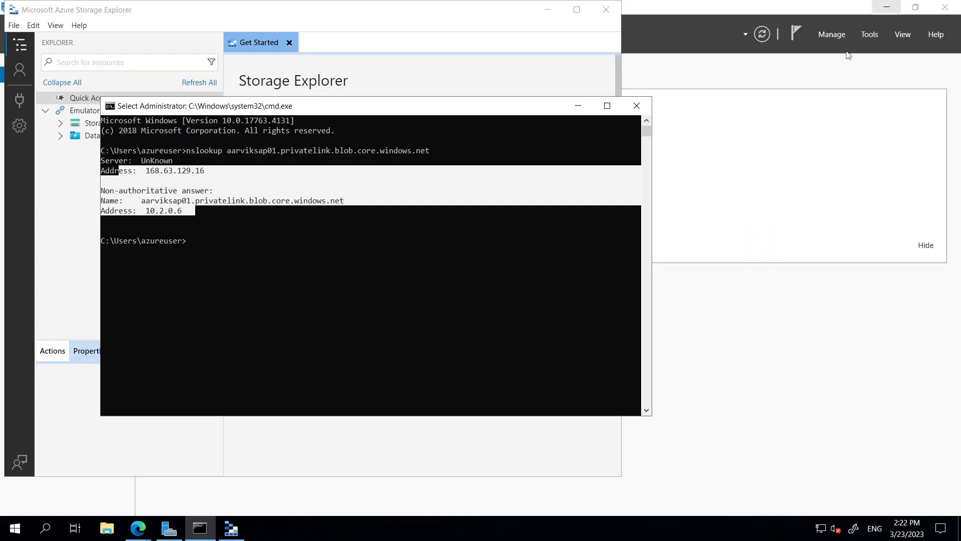
pyautogui.click(77, 165)
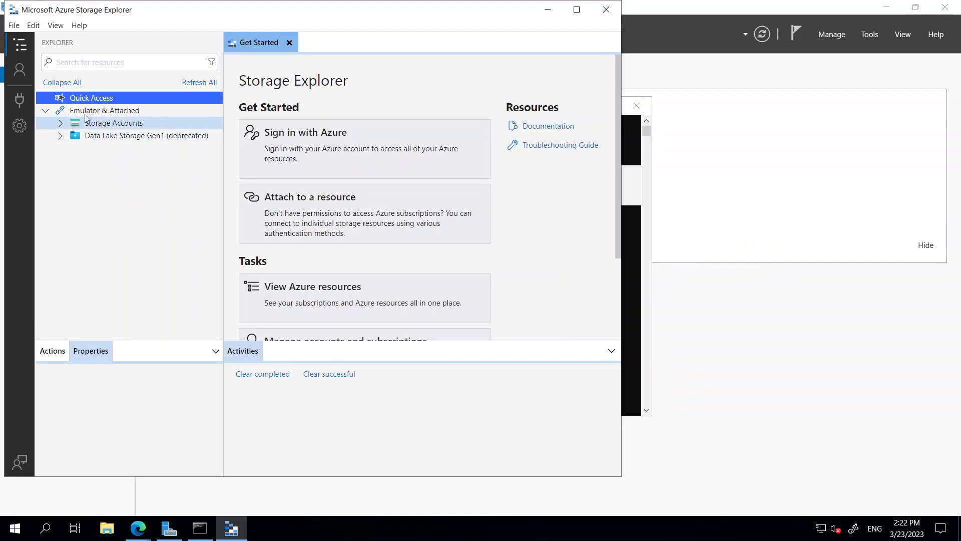
pyautogui.rightClick(93, 128)
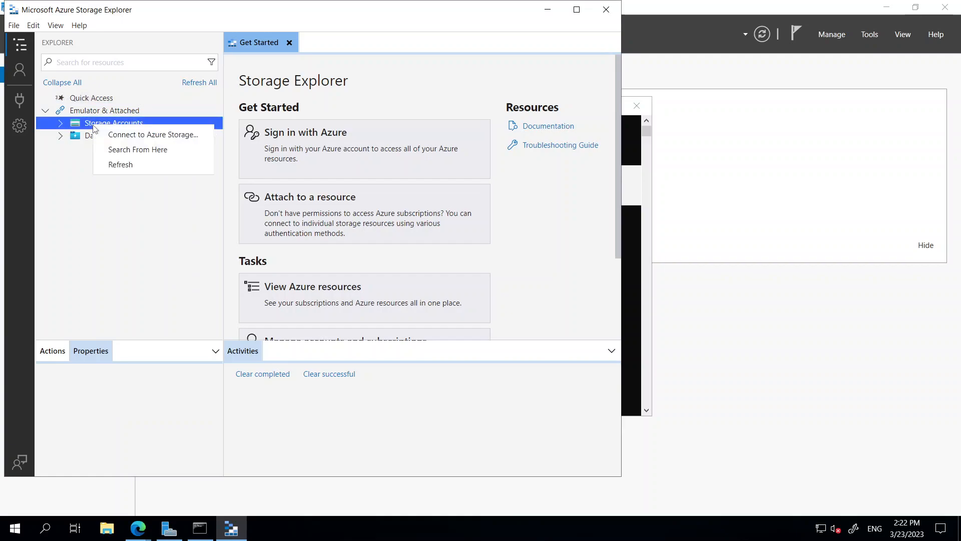
pyautogui.click(123, 135)
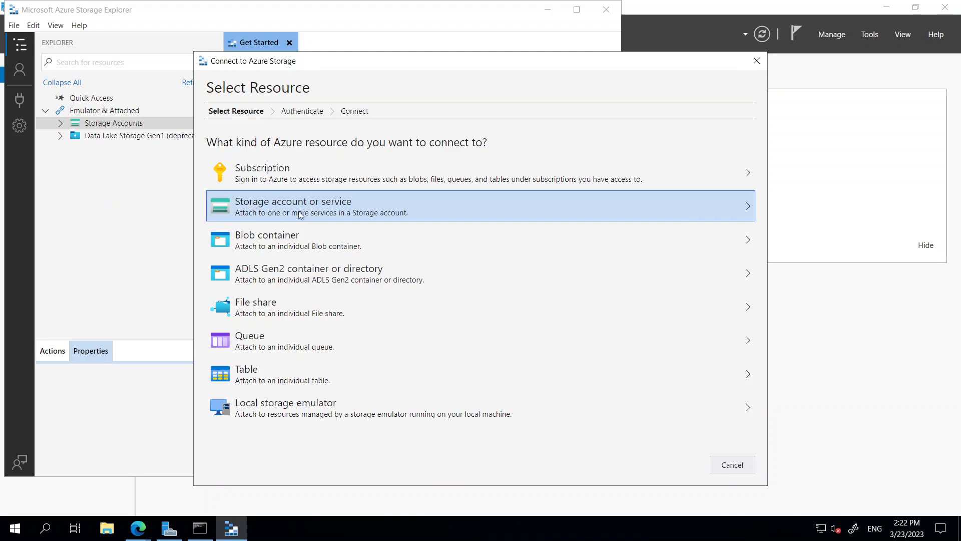
pyautogui.click(314, 213)
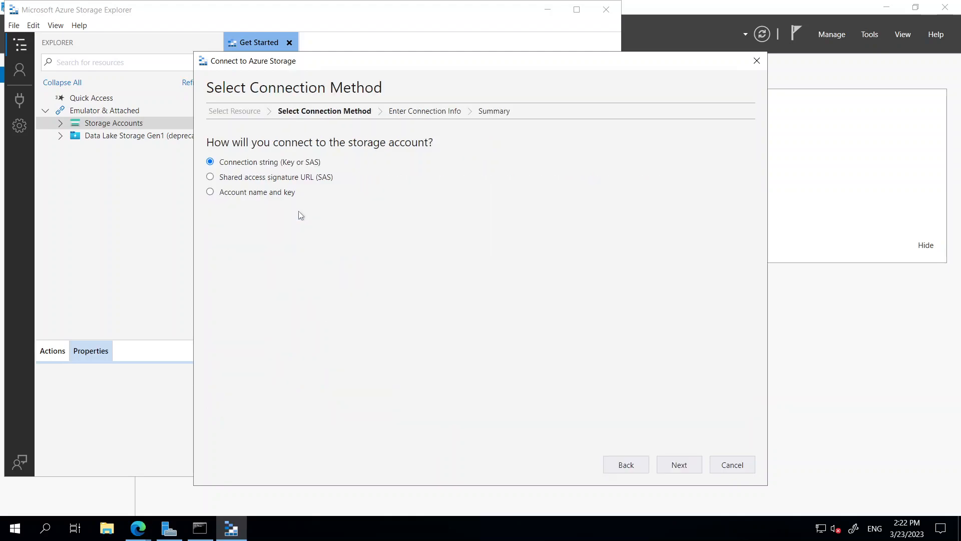
pyautogui.click(210, 192)
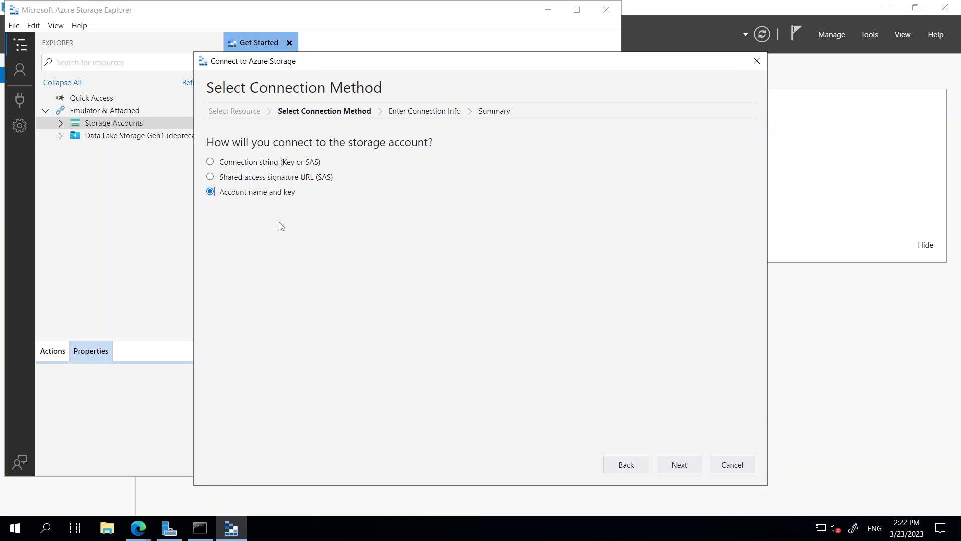
pyautogui.click(679, 465)
# - Enter display name Sa-connection and account name aarviksap01 in the connection details
pyautogui.click(290, 151)
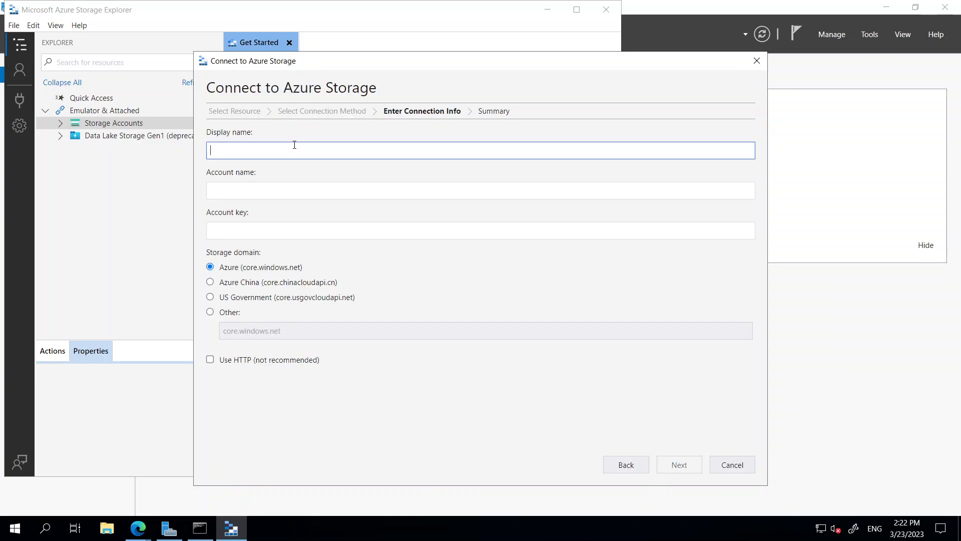
pyautogui.write('Sa-connection')
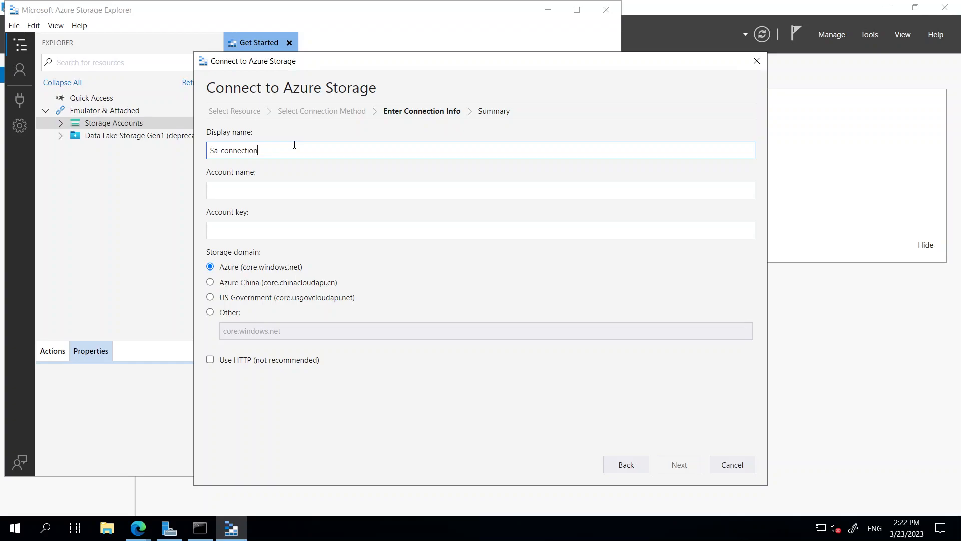
pyautogui.click(289, 191)
pyautogui.write('aarviksap01')
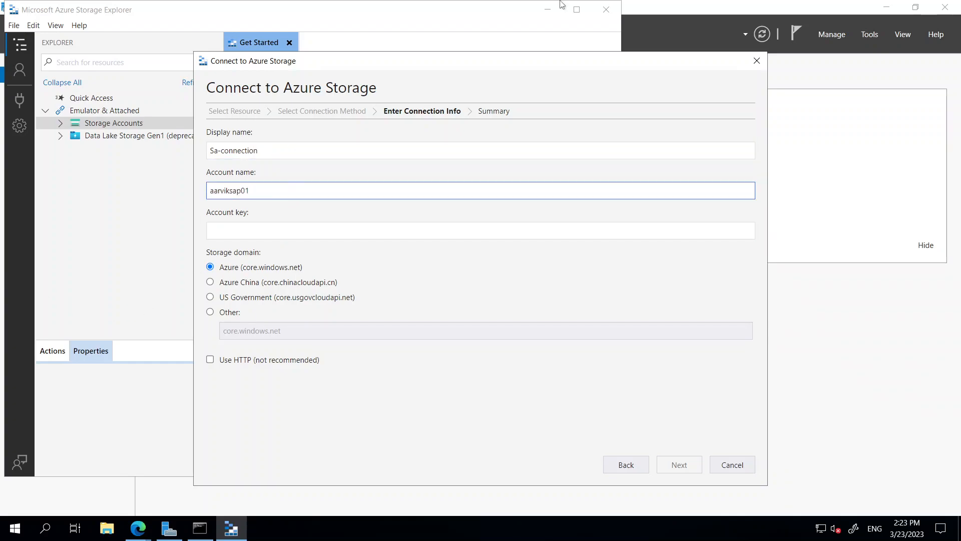
pyautogui.click(169, 529)
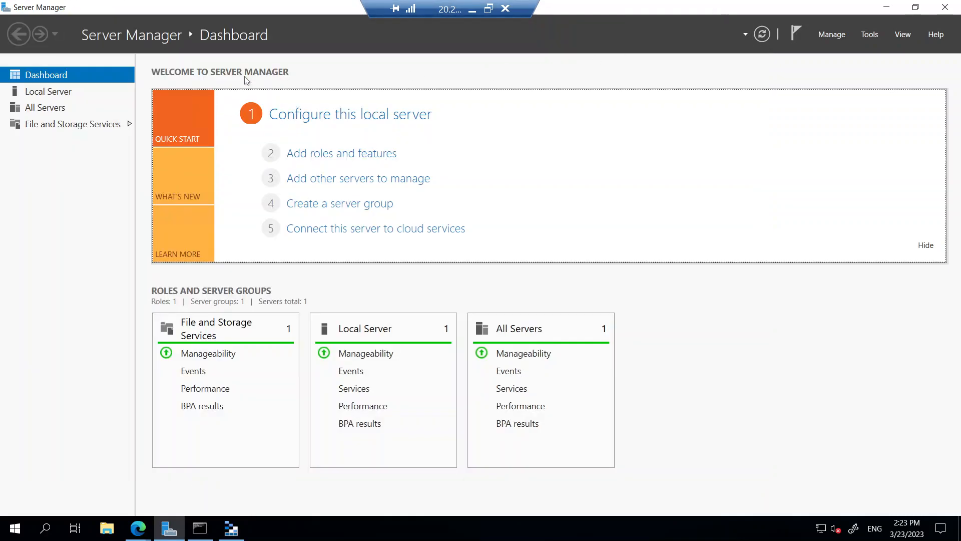
# - Bring the portal's Access keys page forward and reveal the key1 access key
pyautogui.moveTo(138, 529)
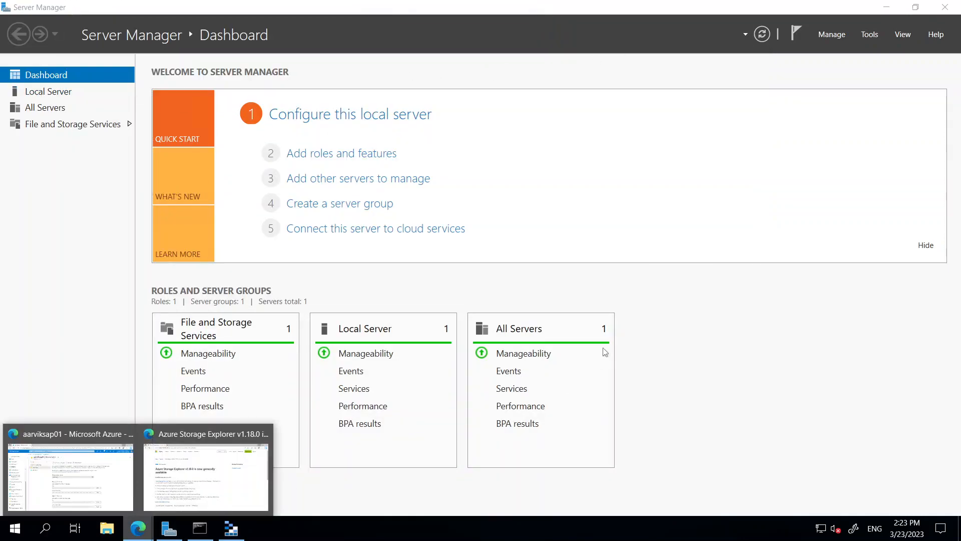
pyautogui.click(111, 473)
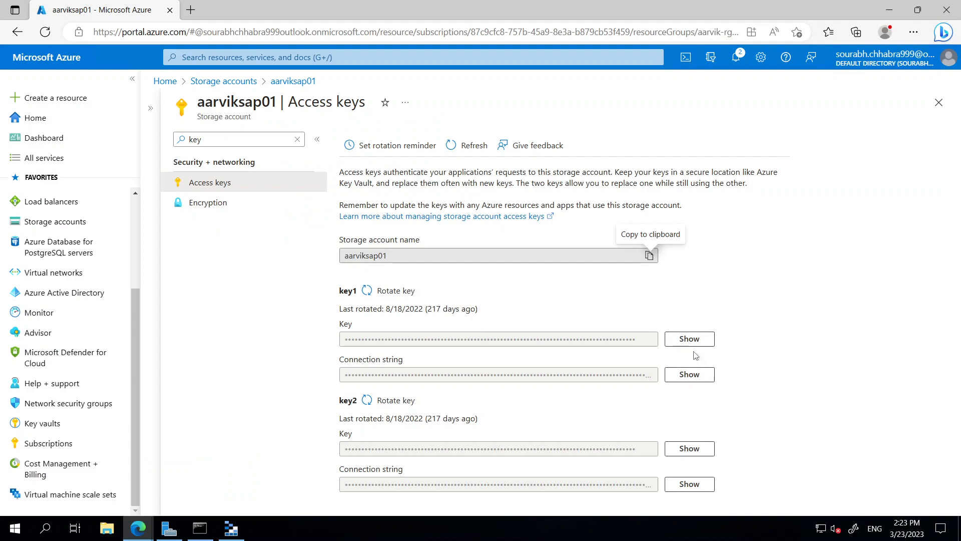
pyautogui.click(690, 339)
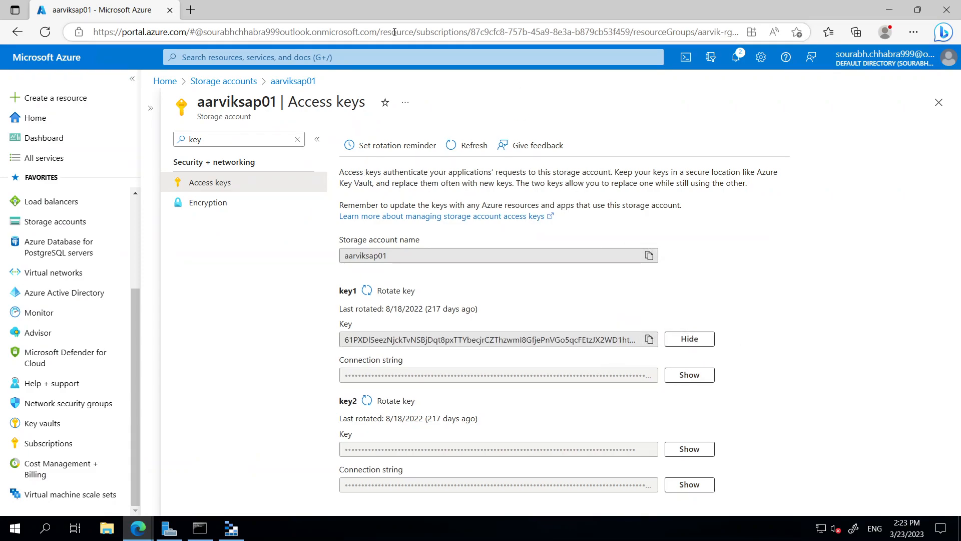
pyautogui.hotkey('alt', 'Tab')
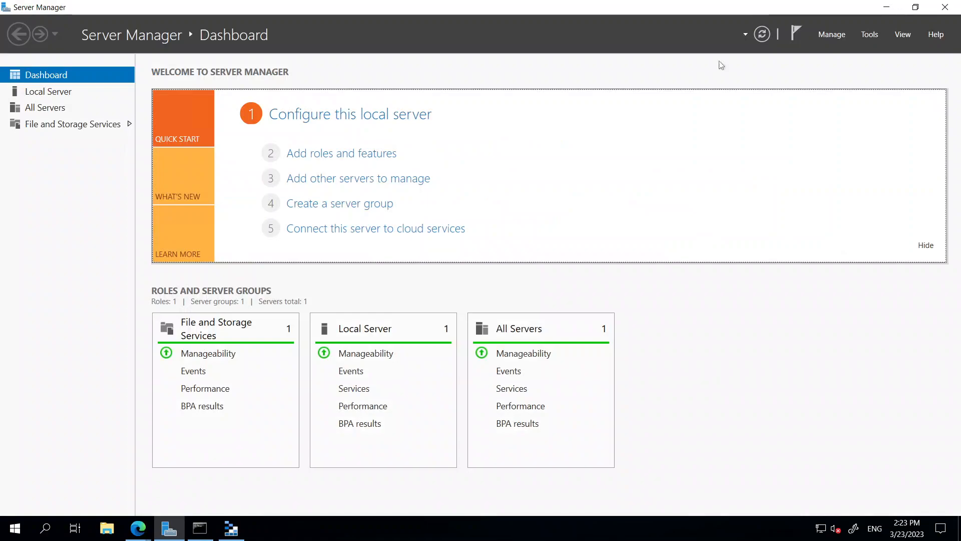
# - Paste the copied account key and finish connecting Sa-connection to aarviksap01
pyautogui.click(231, 528)
pyautogui.click(261, 231)
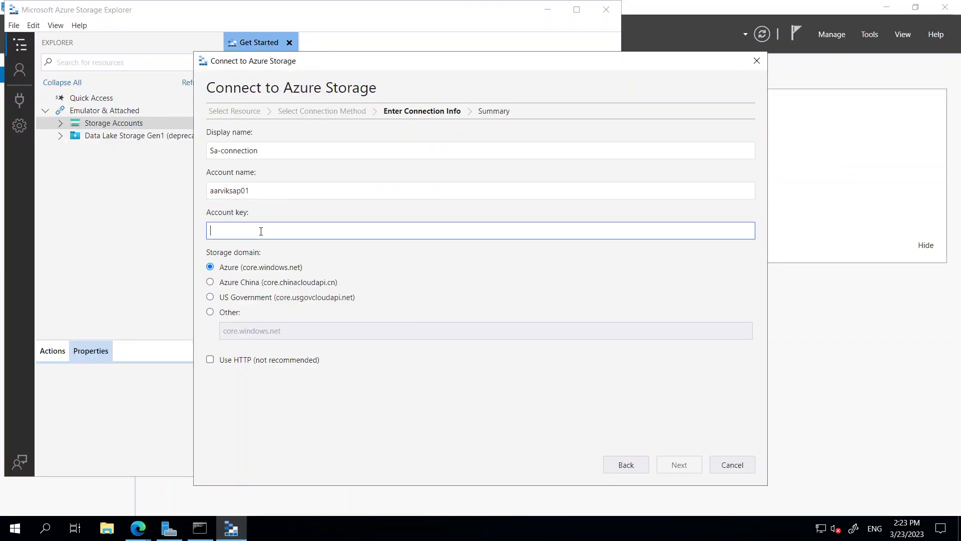
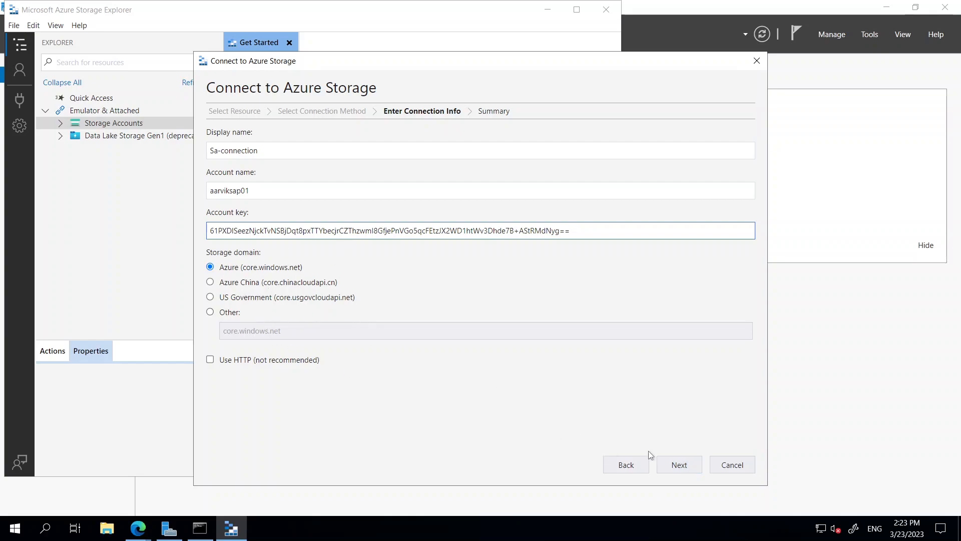
pyautogui.click(677, 464)
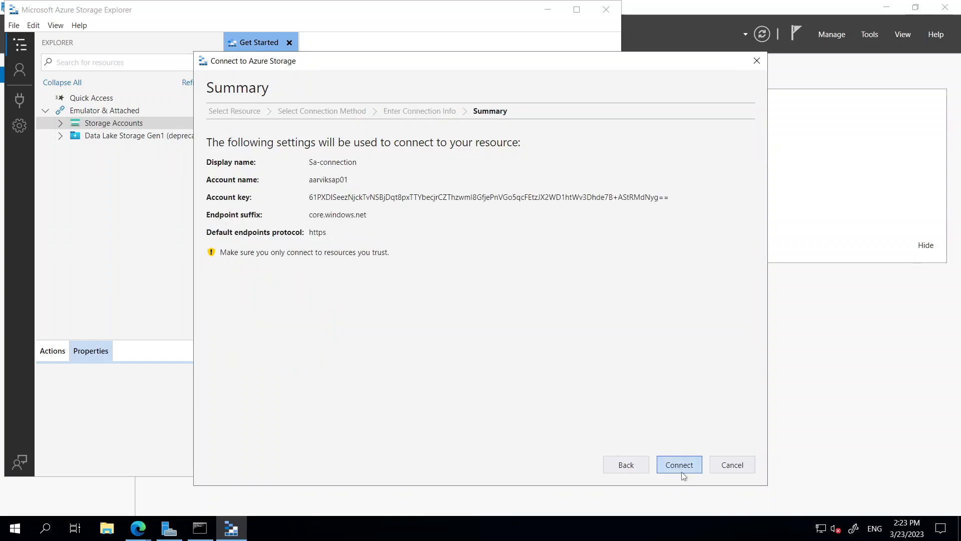
pyautogui.click(678, 464)
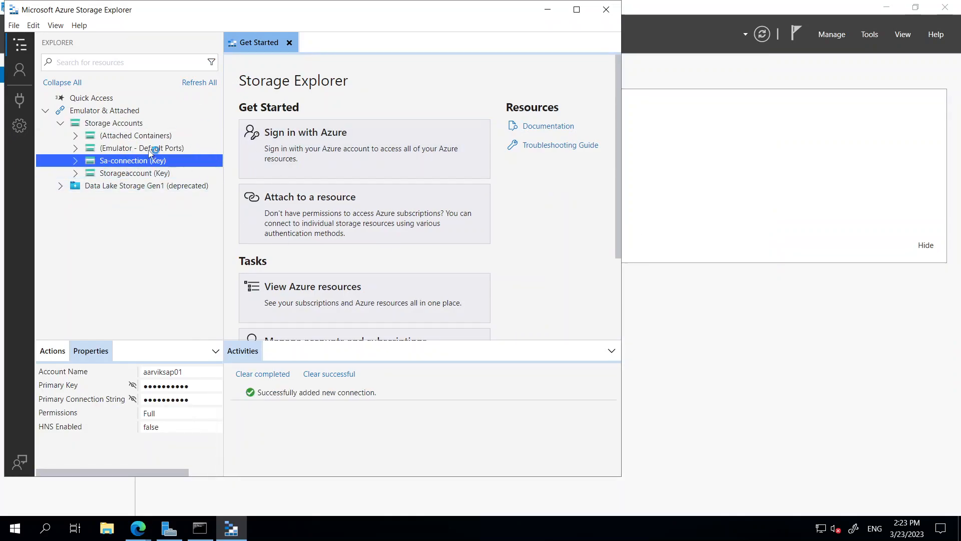
# - Open the store blob container, listing Cost Estimation-Draft.xlsx, then bring Server Manager forward
pyautogui.click(76, 163)
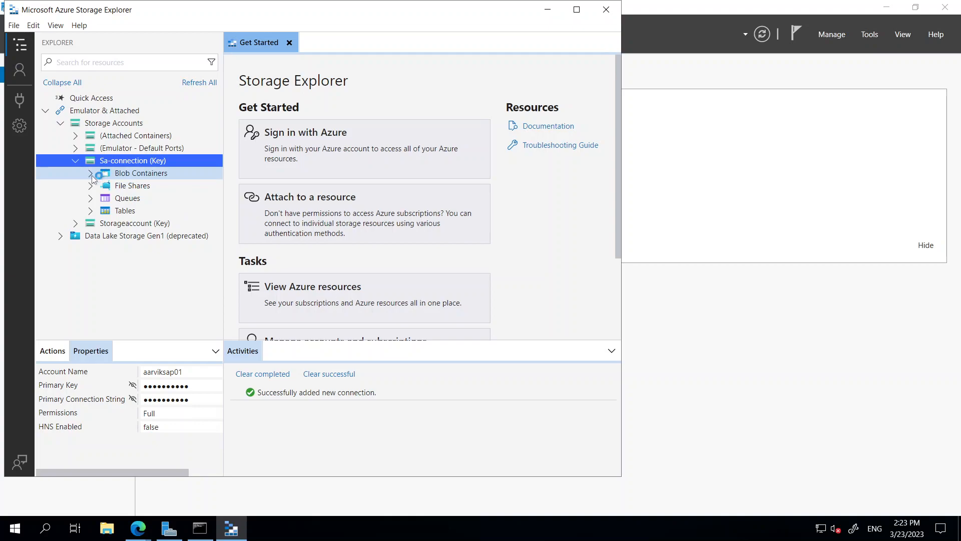
pyautogui.click(93, 174)
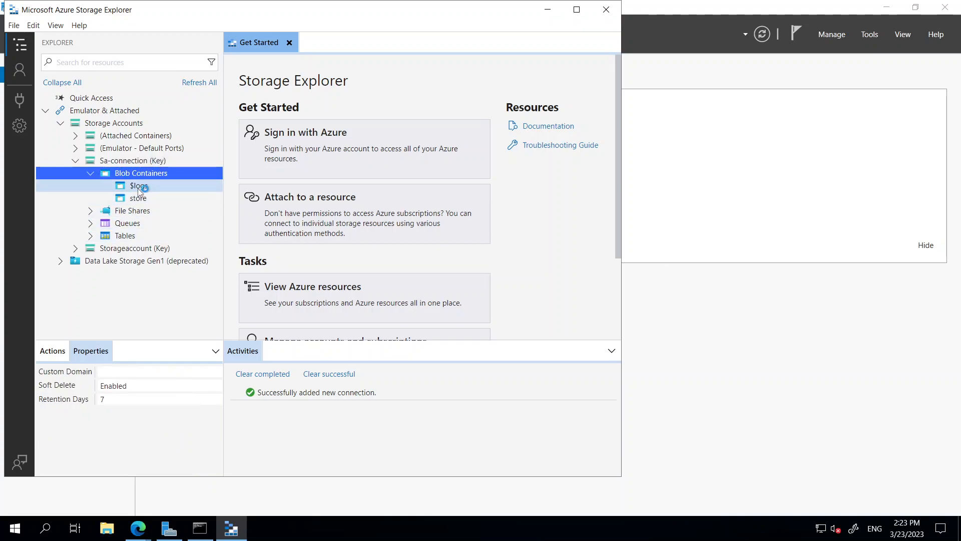
pyautogui.click(148, 199)
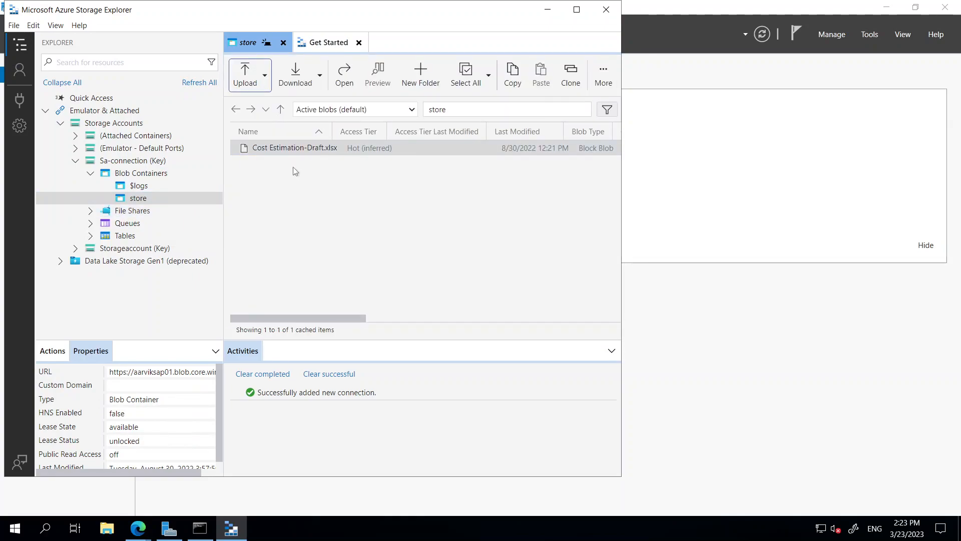
pyautogui.click(693, 169)
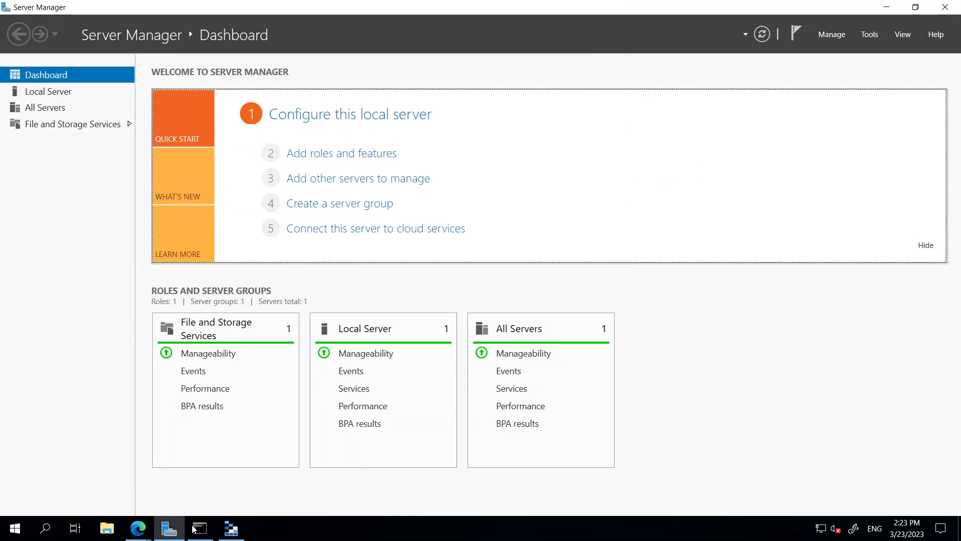
# - Bring the Edge portal window forward and reopen the aarviksap01 storage account overview
pyautogui.click(138, 528)
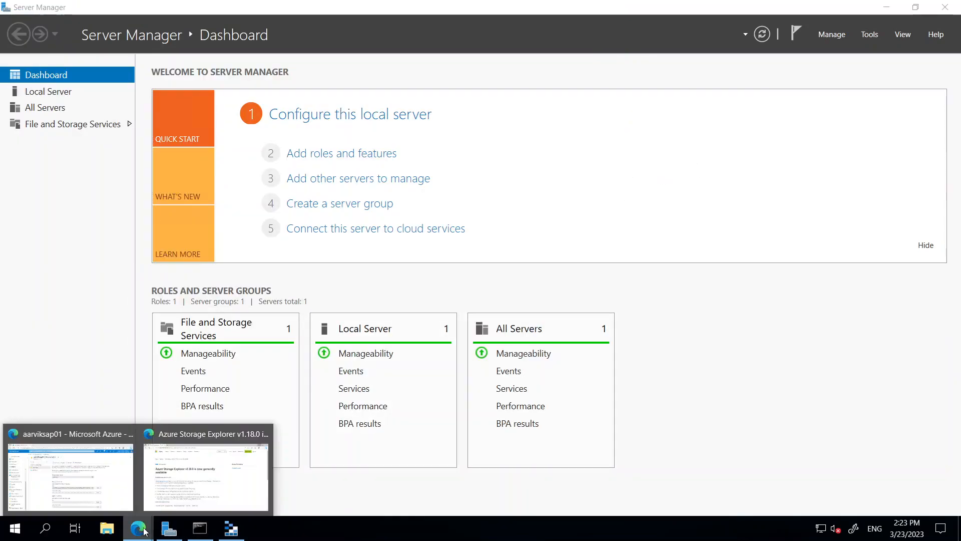
pyautogui.click(118, 455)
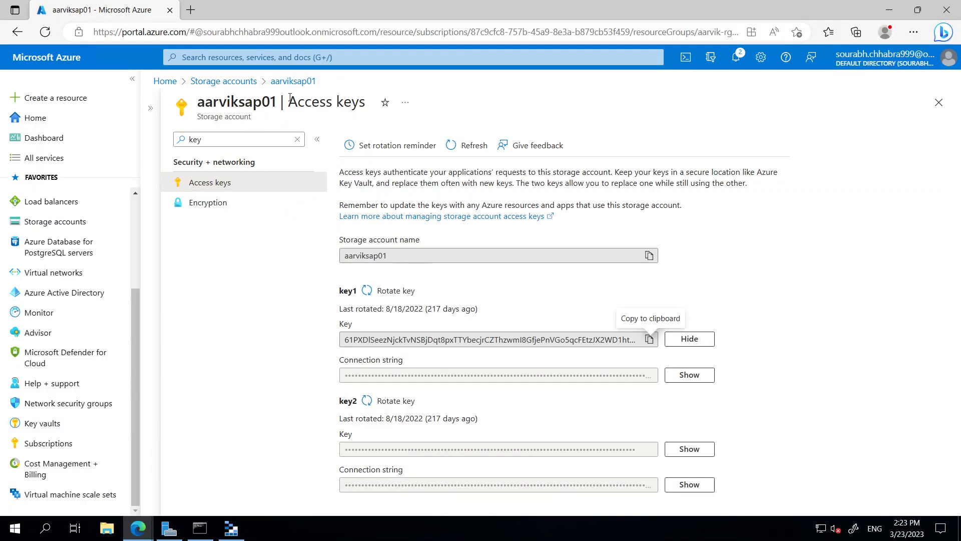
pyautogui.click(294, 81)
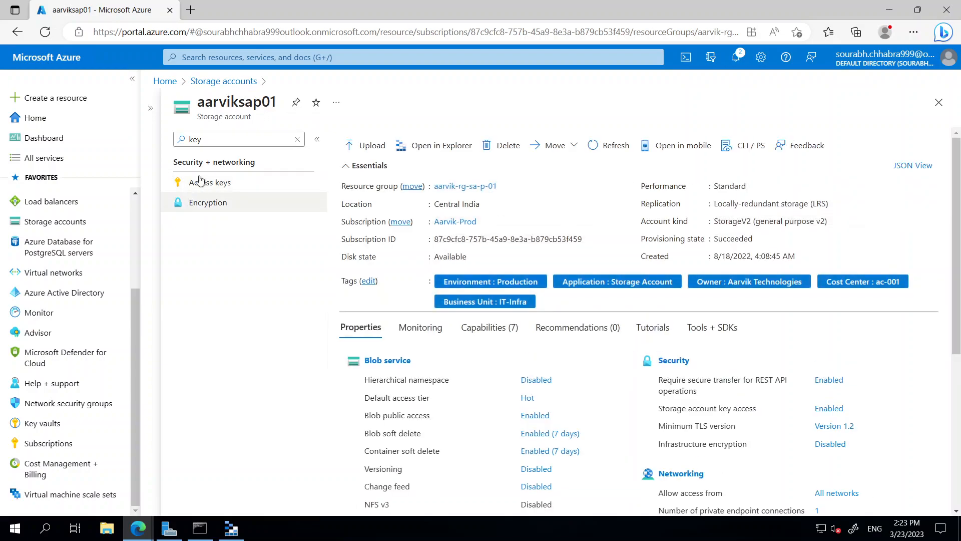
pyautogui.click(150, 108)
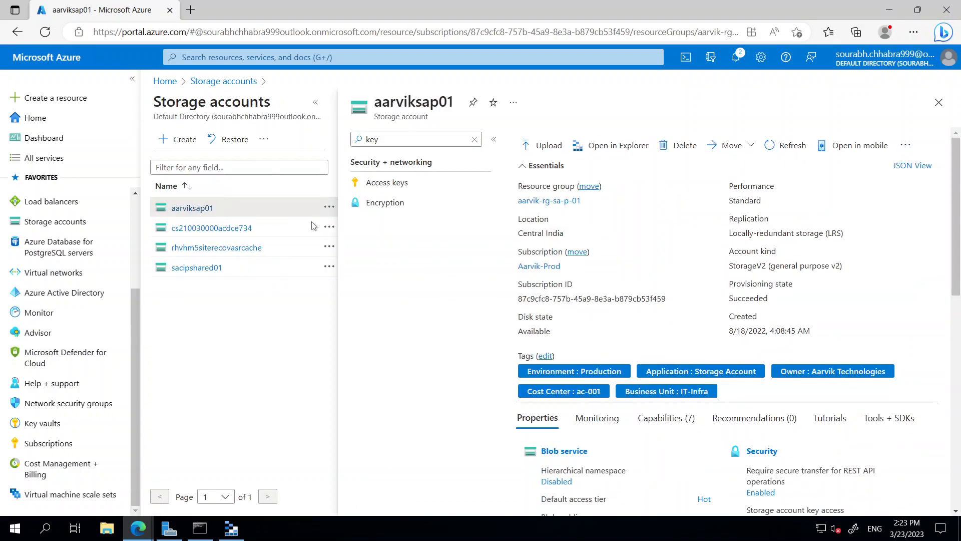
pyautogui.click(196, 210)
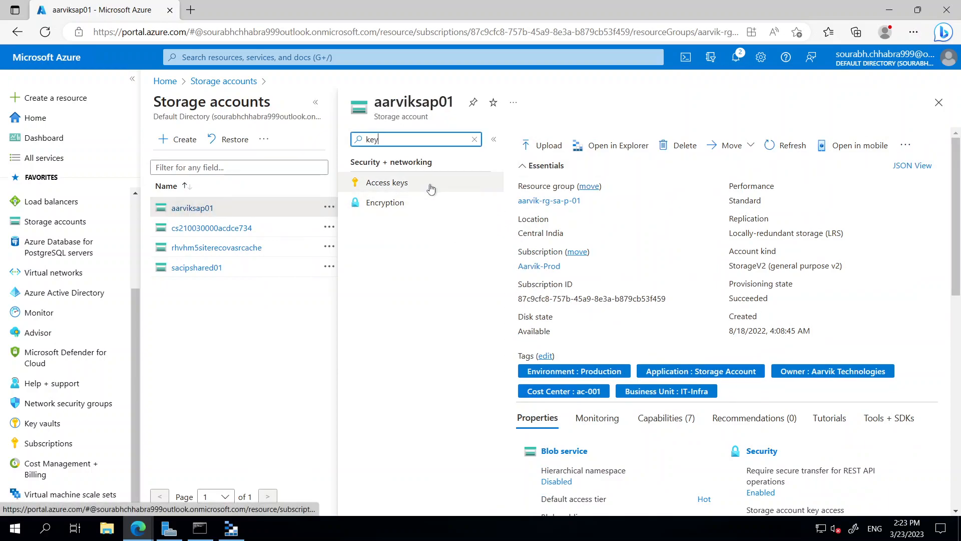
# - Clear the menu filter, then open Containers and the store container listing Cost Estimation-Draft.xlsx
pyautogui.click(474, 139)
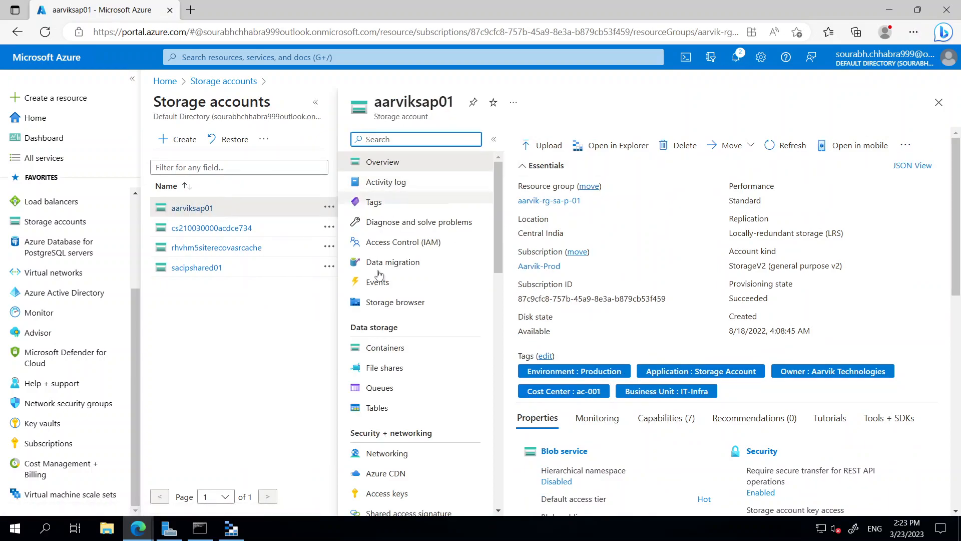
pyautogui.click(388, 347)
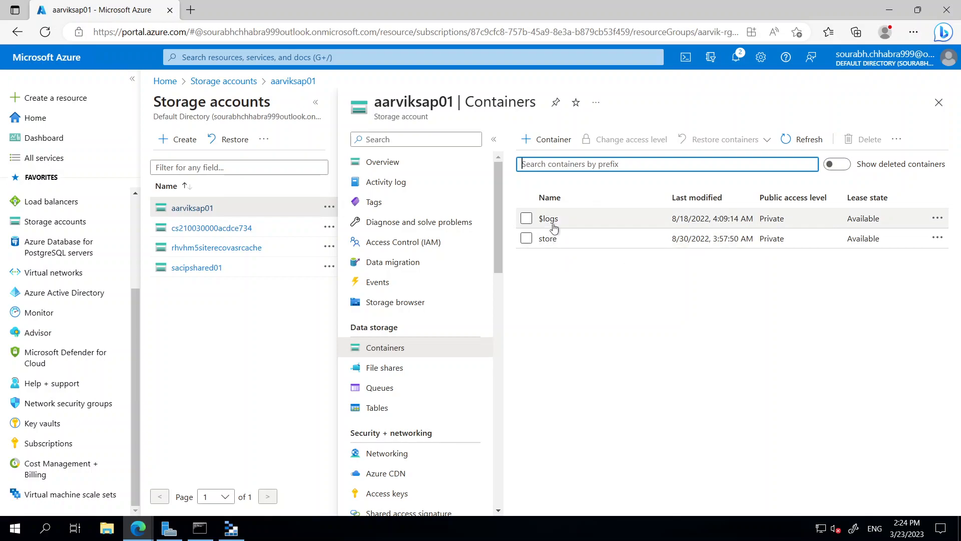
pyautogui.click(547, 239)
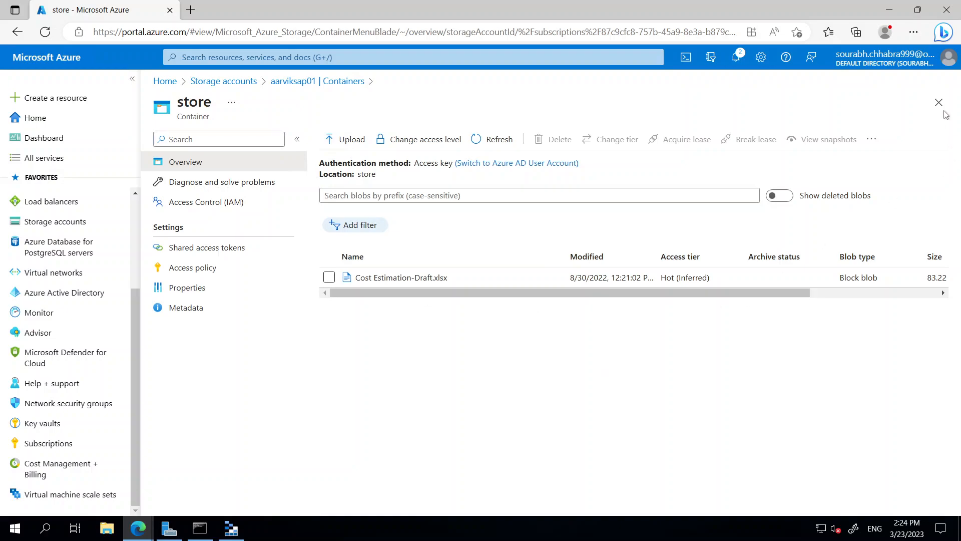
# - Minimize the remote Edge and Remote Desktop windows, then go to the local portal's Home page
pyautogui.click(894, 13)
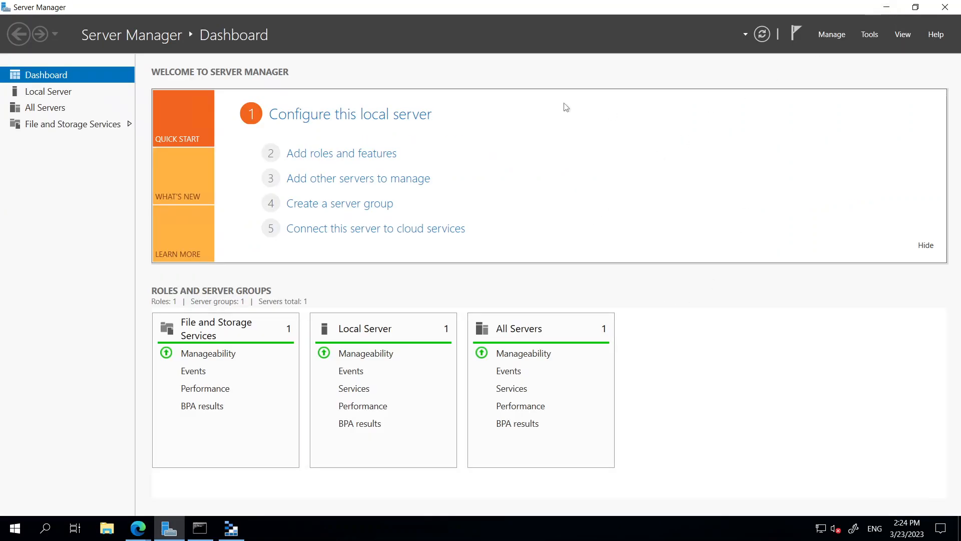
pyautogui.moveTo(542, 3)
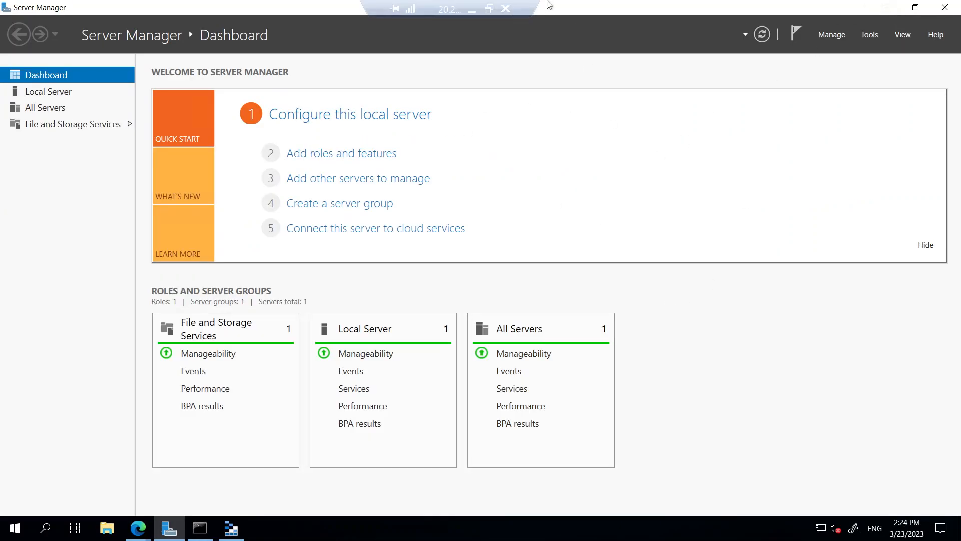
pyautogui.click(487, 9)
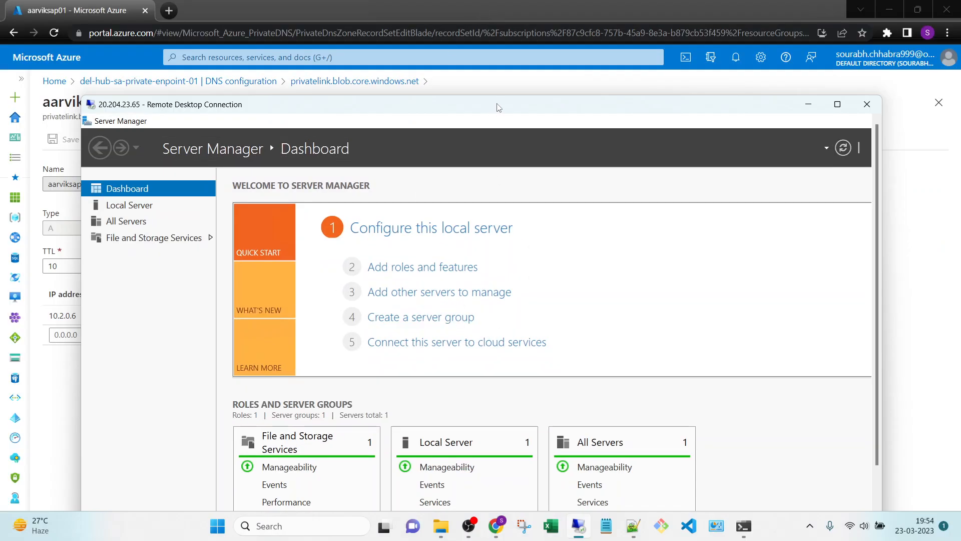
pyautogui.click(510, 89)
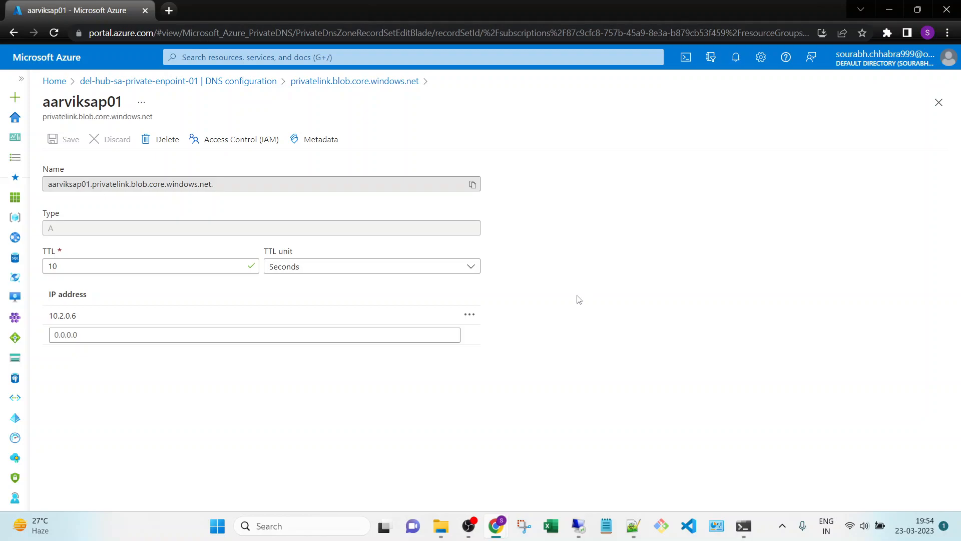
pyautogui.click(56, 82)
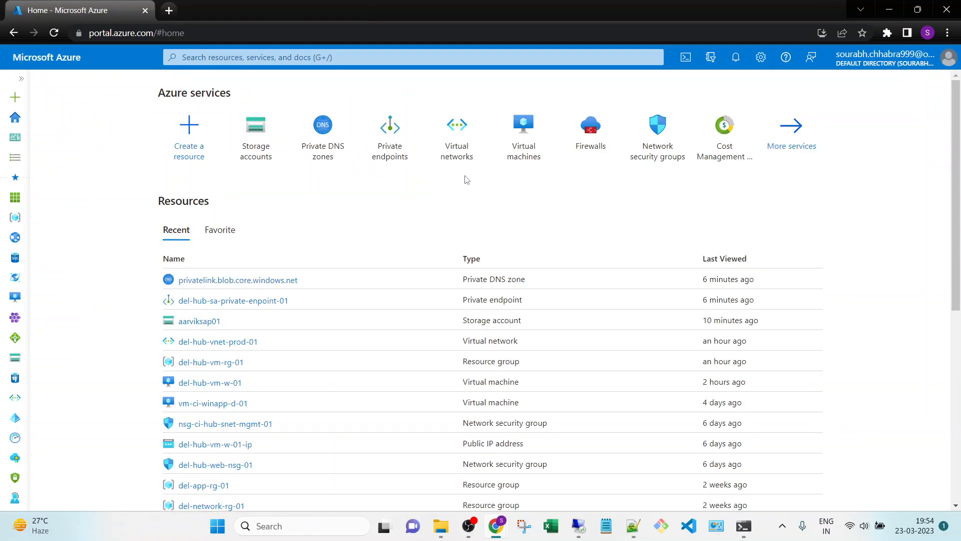
# - Filter virtual networks by 'del', open del-hub-vnet-prod-01's Subnets, and widen the Name column
pyautogui.click(460, 159)
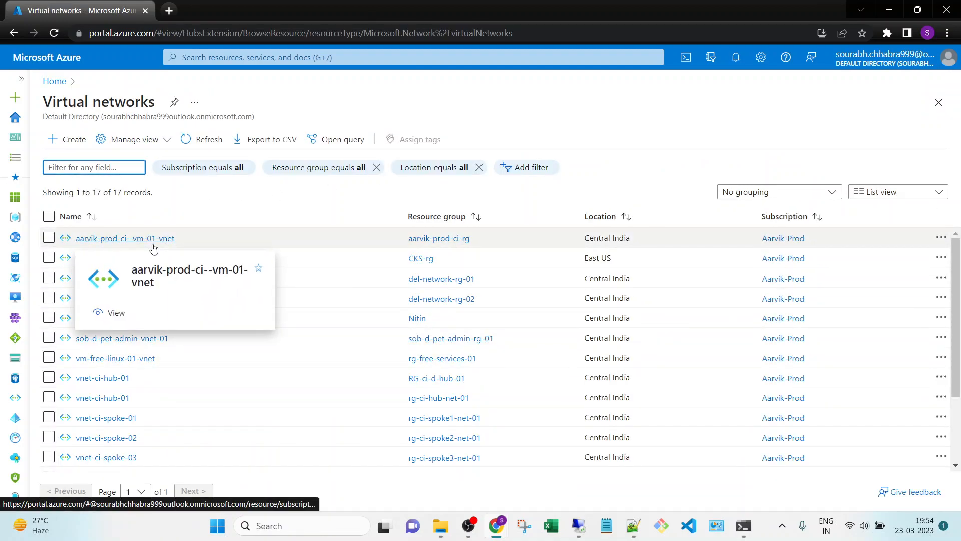
pyautogui.click(99, 172)
pyautogui.write('del')
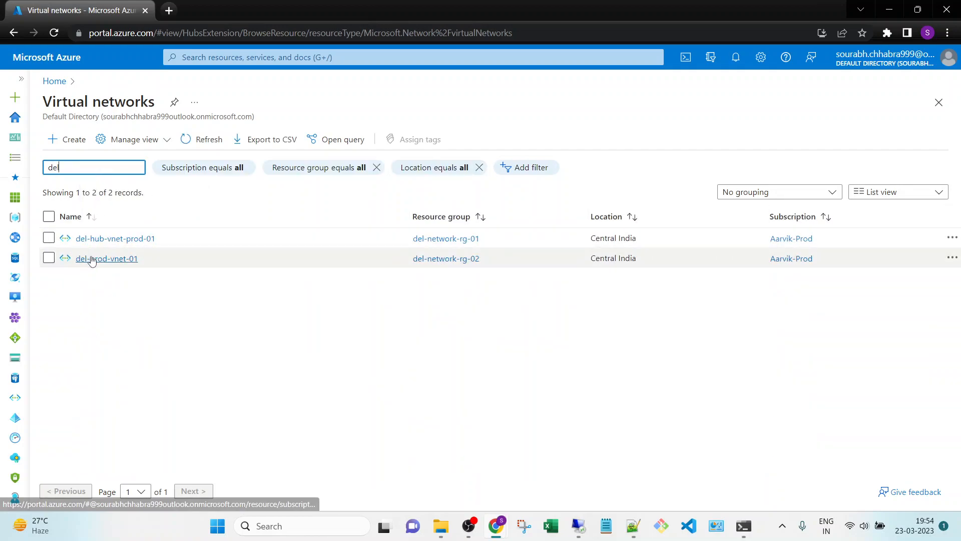
pyautogui.click(112, 238)
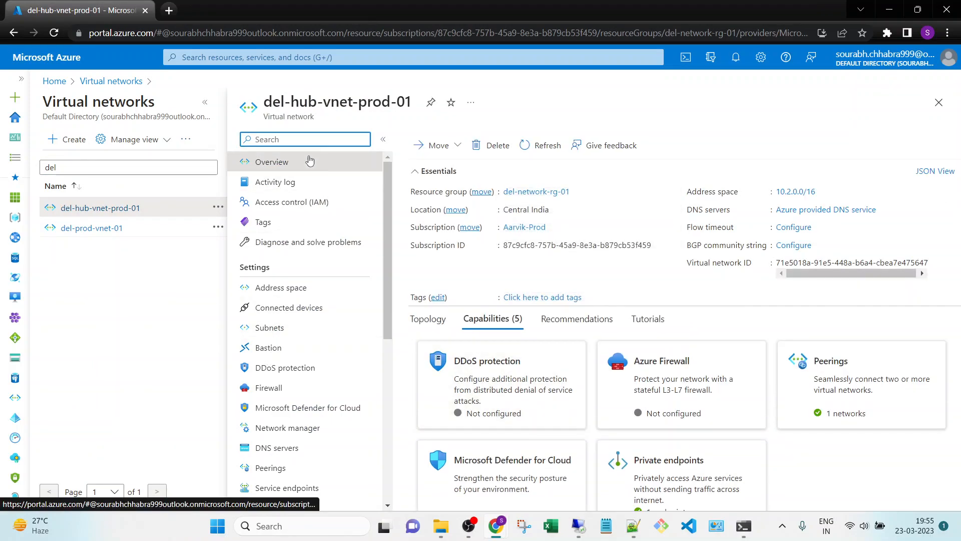
pyautogui.click(273, 328)
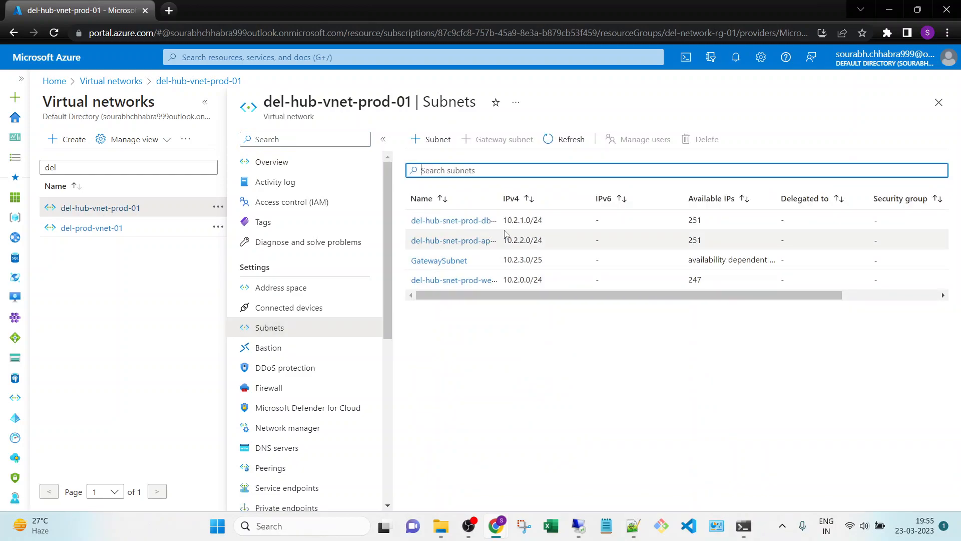
pyautogui.moveTo(501, 203); pyautogui.dragTo(570, 204)
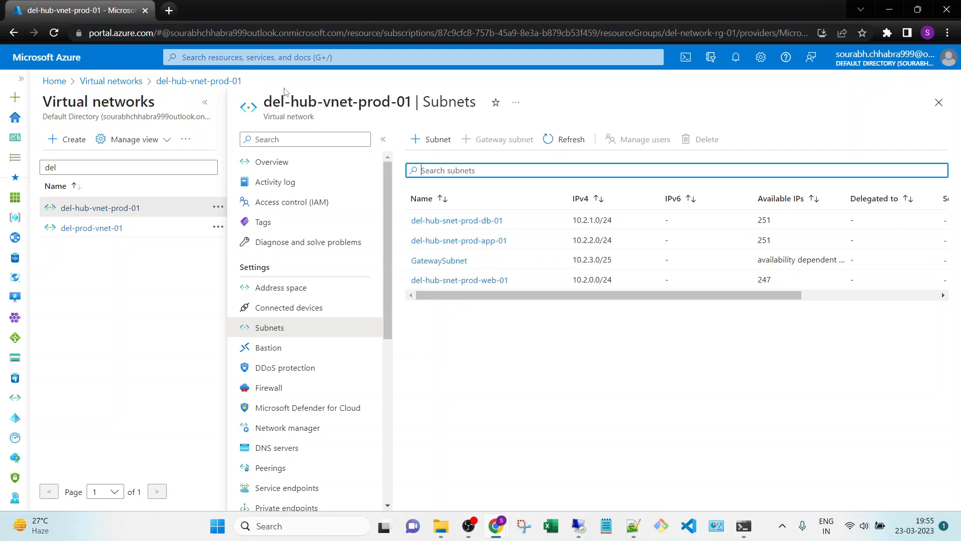
# - Set del-hub-snet-prod-web-01's private endpoint network policy to Network security groups and Route tables
pyautogui.click(451, 280)
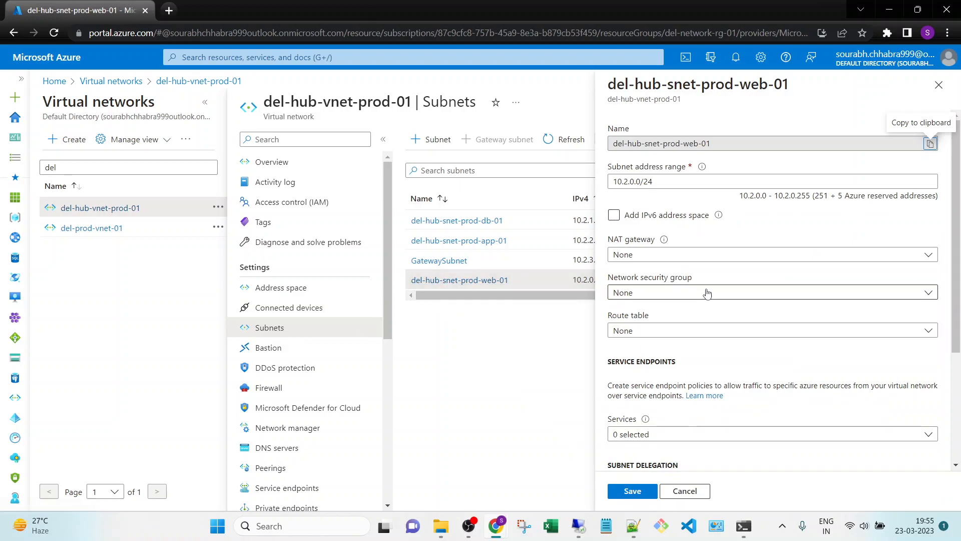
pyautogui.moveTo(671, 244)
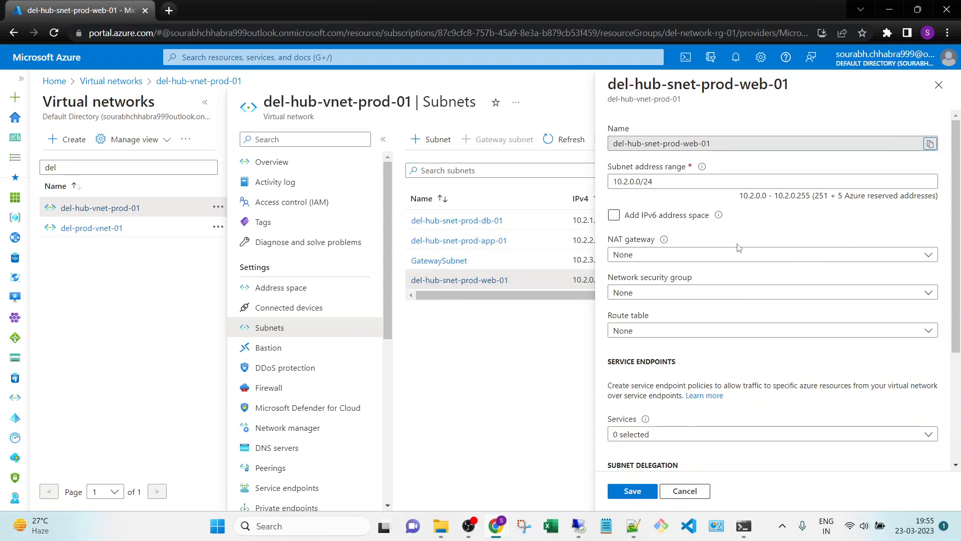
pyautogui.scroll(-3, 739, 248)
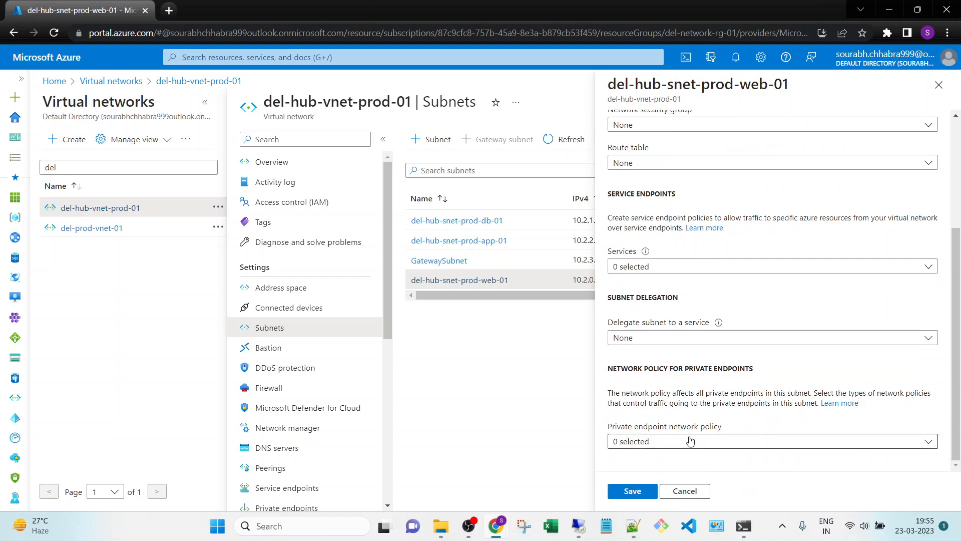
pyautogui.click(647, 447)
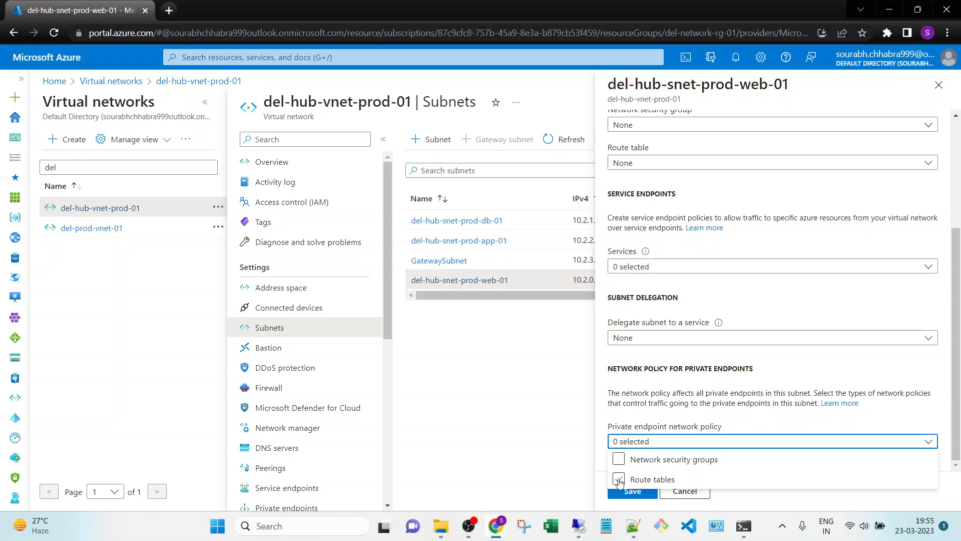
pyautogui.click(621, 460)
pyautogui.click(619, 460)
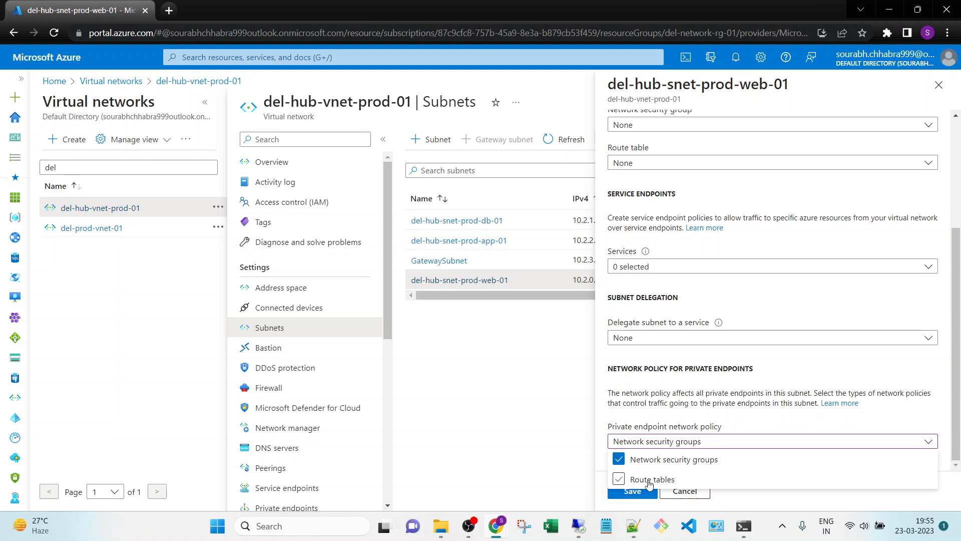
pyautogui.click(620, 480)
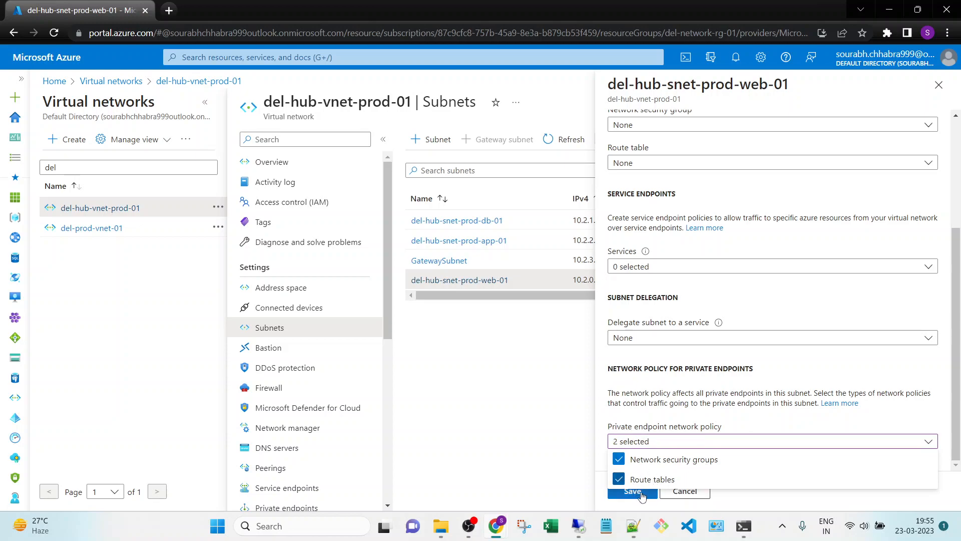